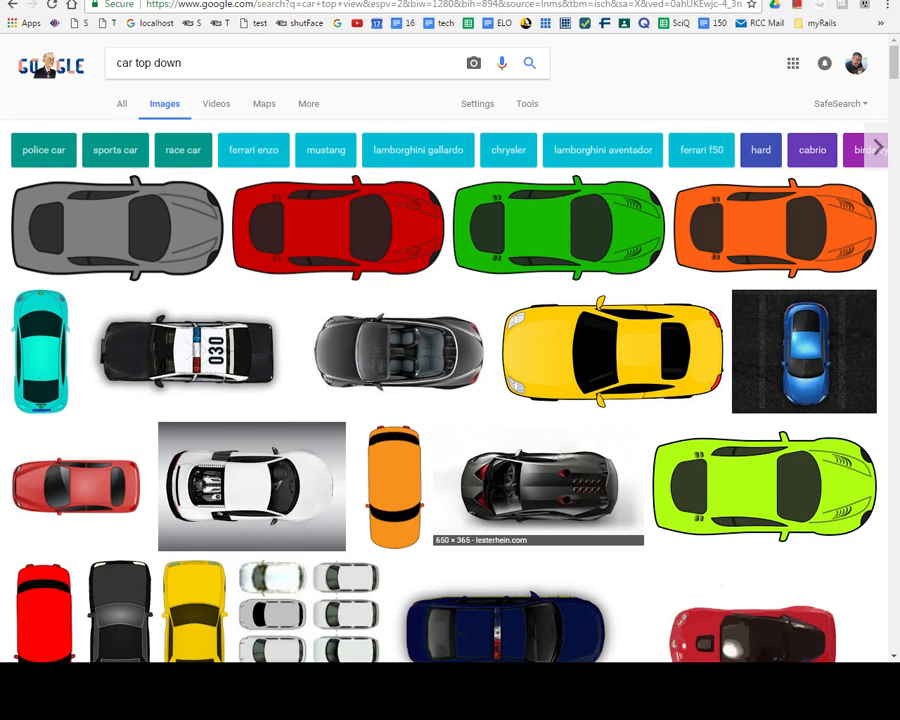
Copy the green car's neighbouring search result, the black sports car photo, and paste it onto the Flash stage.
{"action": "right_click", "coordinate": [532, 240]}
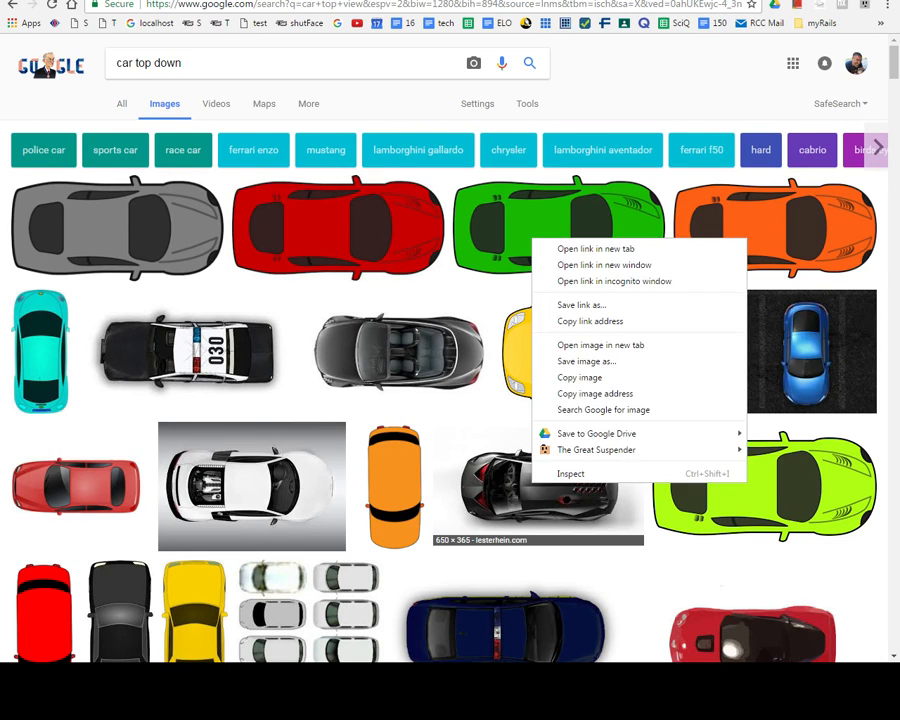
{"action": "left_click", "coordinate": [580, 377]}
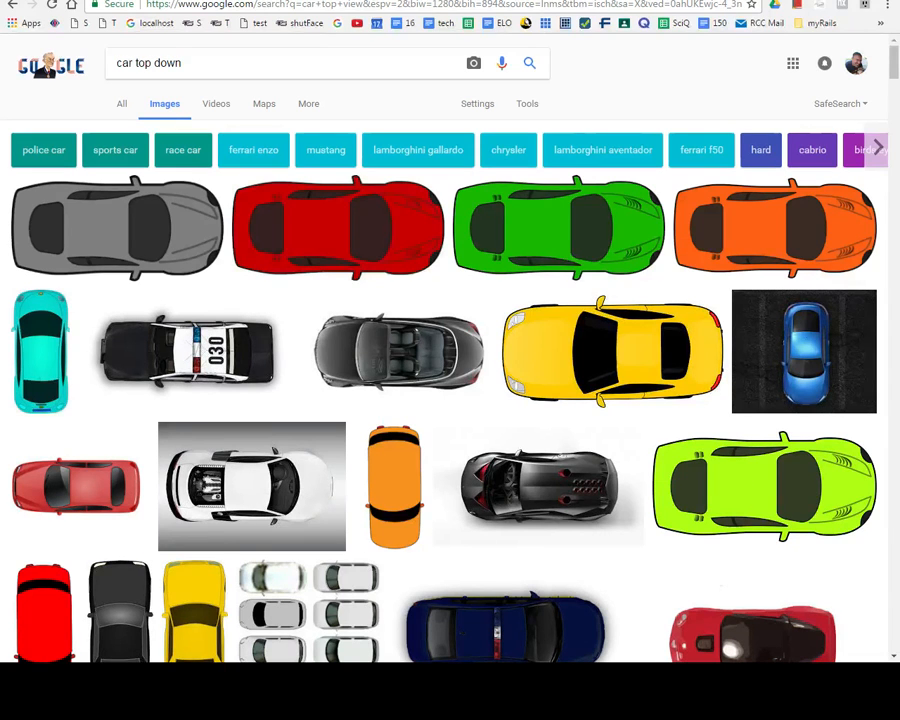
{"action": "key", "text": "alt+Tab"}
{"action": "key", "text": "ctrl+v"}
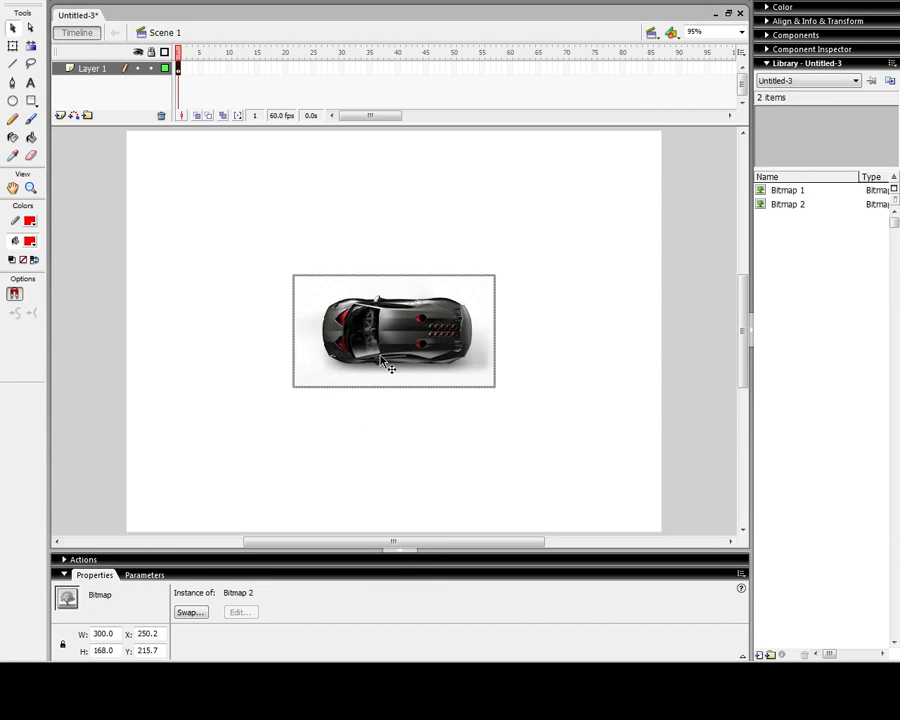
Rotate the pasted car bitmap by 90 degrees at 100% scale.
{"action": "key", "text": "ctrl+alt+s"}
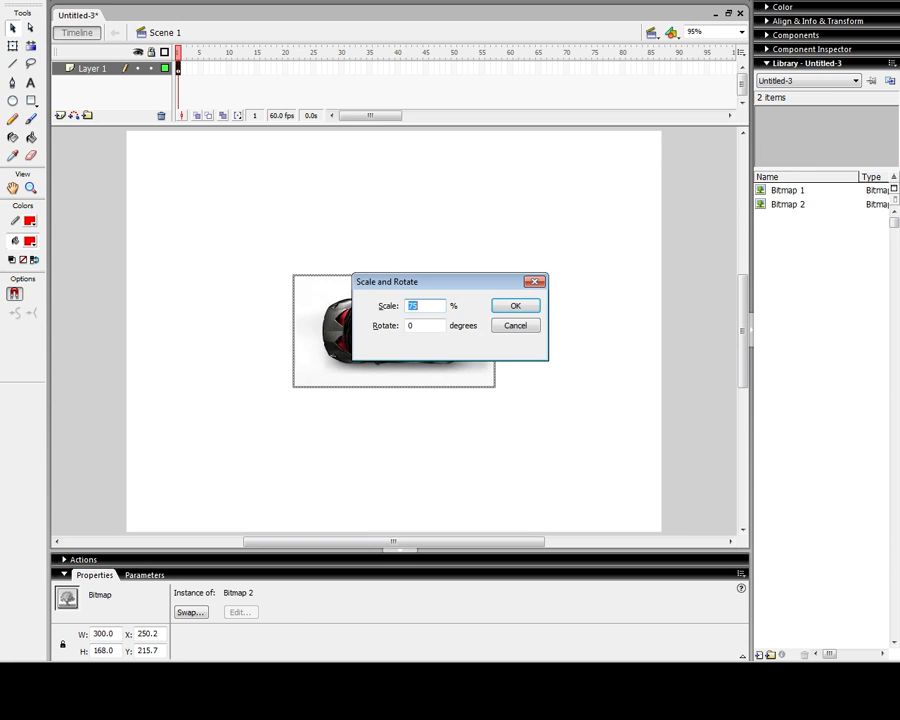
{"action": "key", "text": "Tab"}
{"action": "type", "text": "90"}
{"action": "key", "text": "Return"}
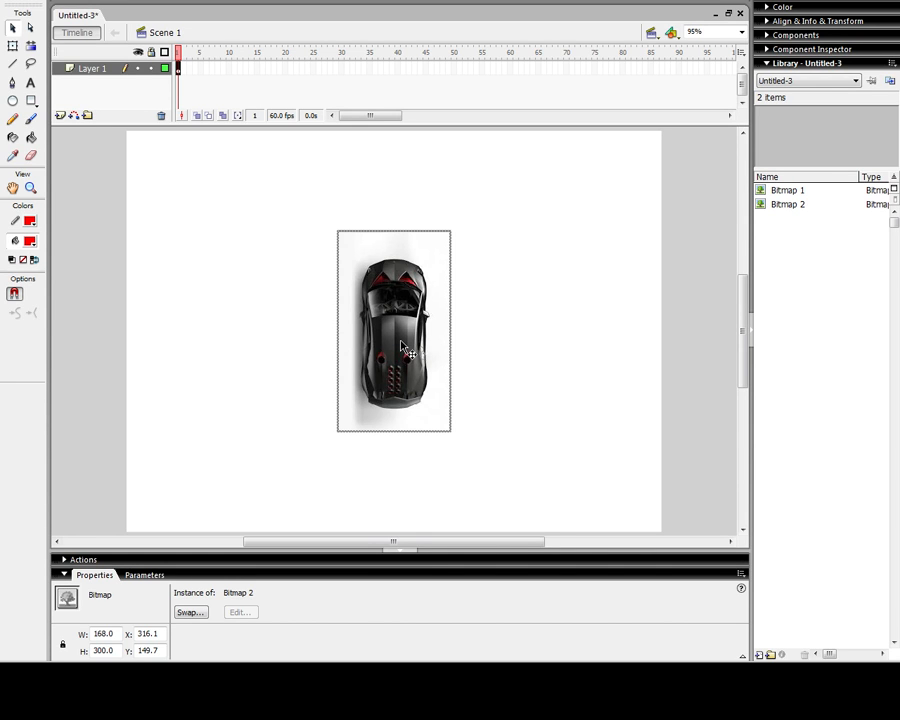
Scale the car bitmap to 50% and undo the scaling.
{"action": "key", "text": "ctrl+alt+s"}
{"action": "key", "text": "Tab"}
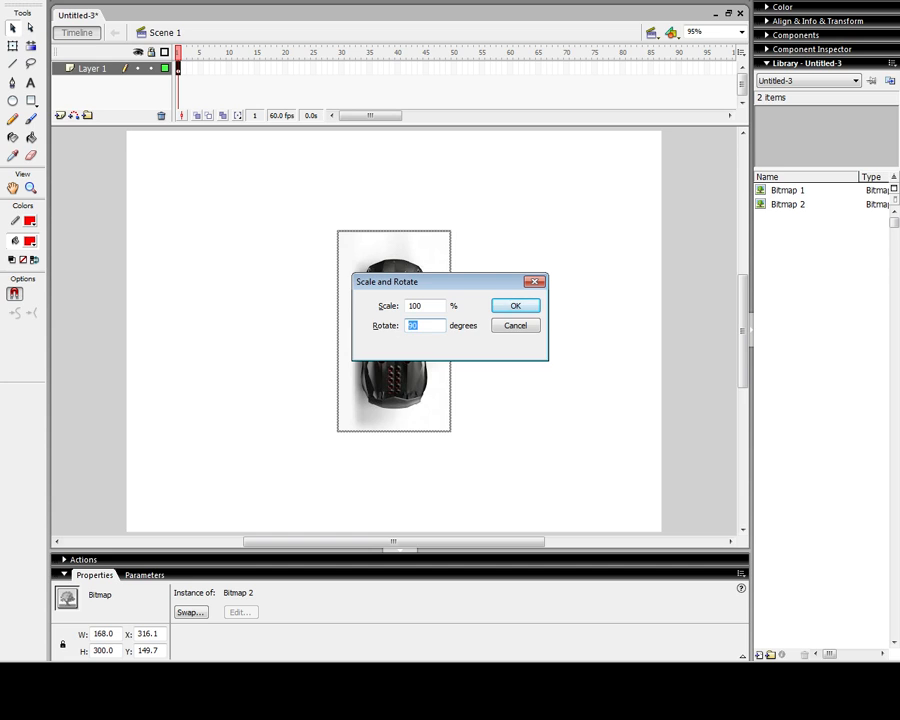
{"action": "key", "text": "shift+Tab"}
{"action": "type", "text": "50"}
{"action": "key", "text": "Return"}
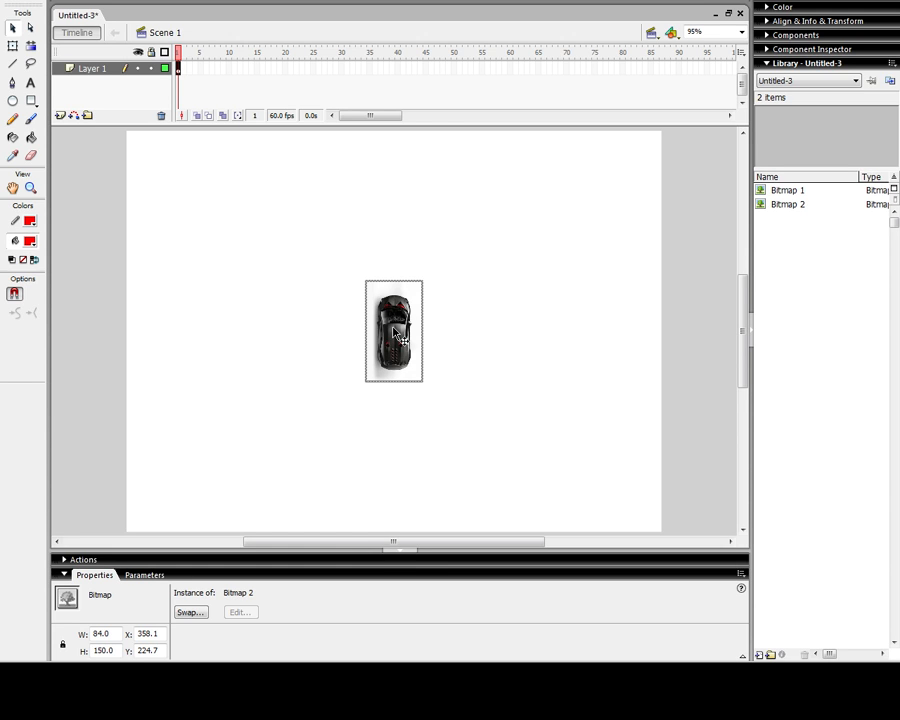
{"action": "key", "text": "ctrl+z"}
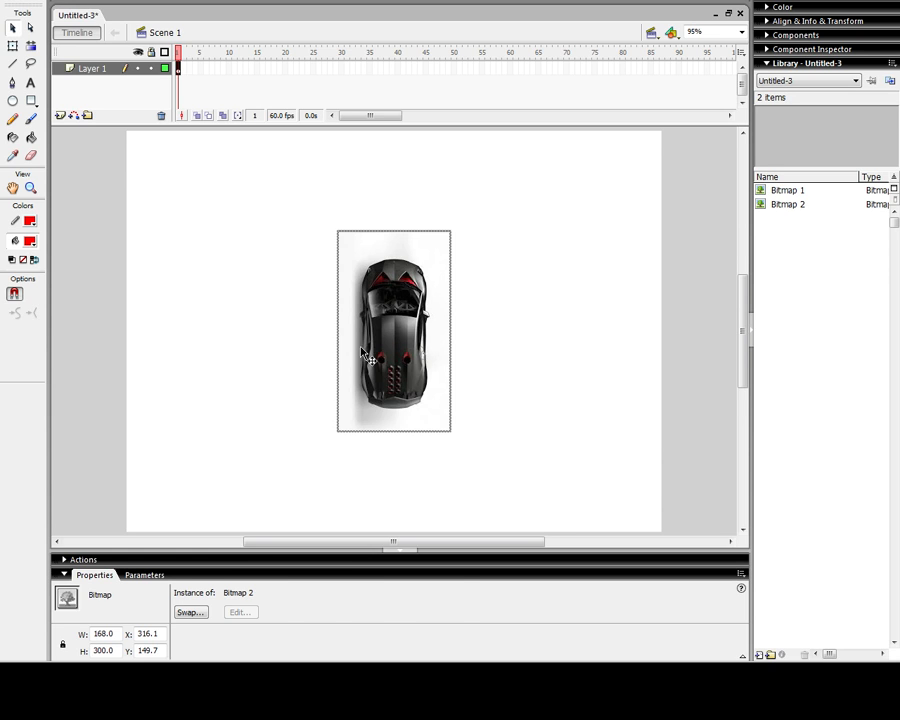
Convert the car bitmap to a movie clip symbol named car with centre registration.
{"action": "left_click", "coordinate": [299, 303]}
{"action": "left_click", "coordinate": [381, 321]}
{"action": "key", "text": "F8"}
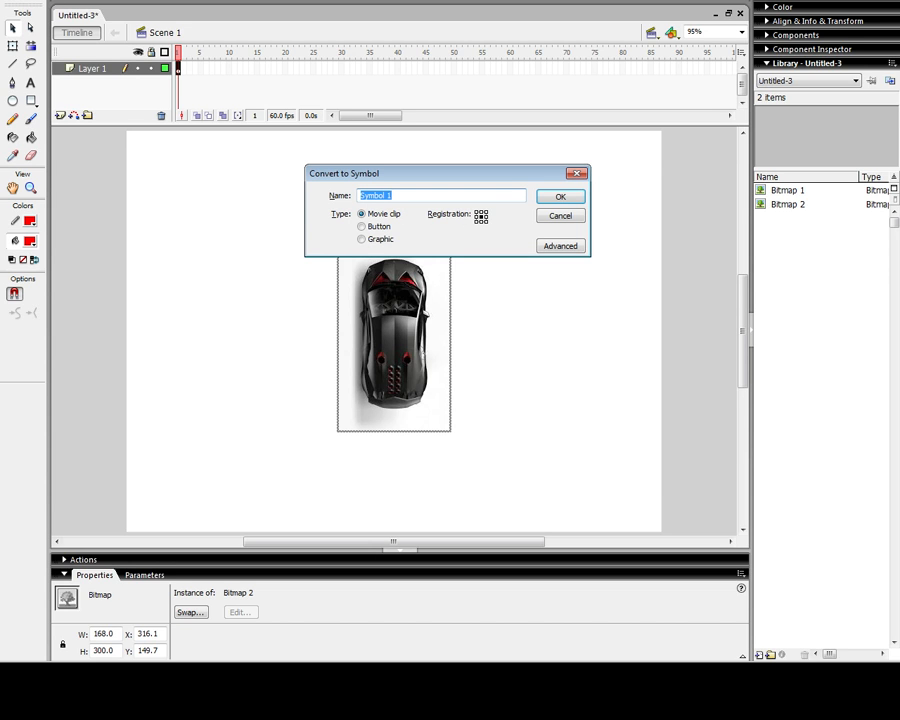
{"action": "type", "text": "car"}
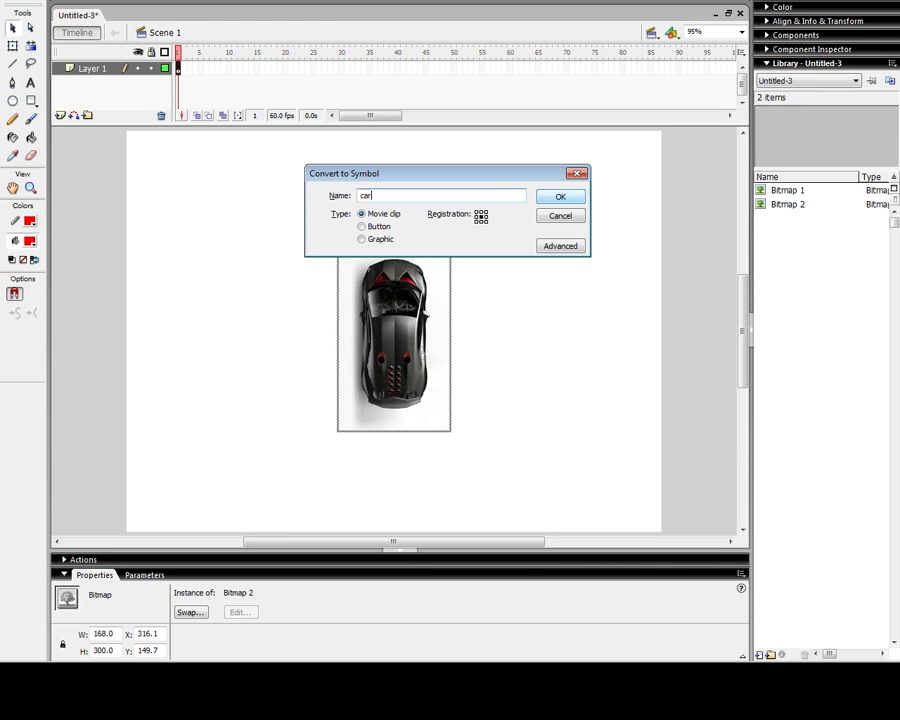
{"action": "key", "text": "Return"}
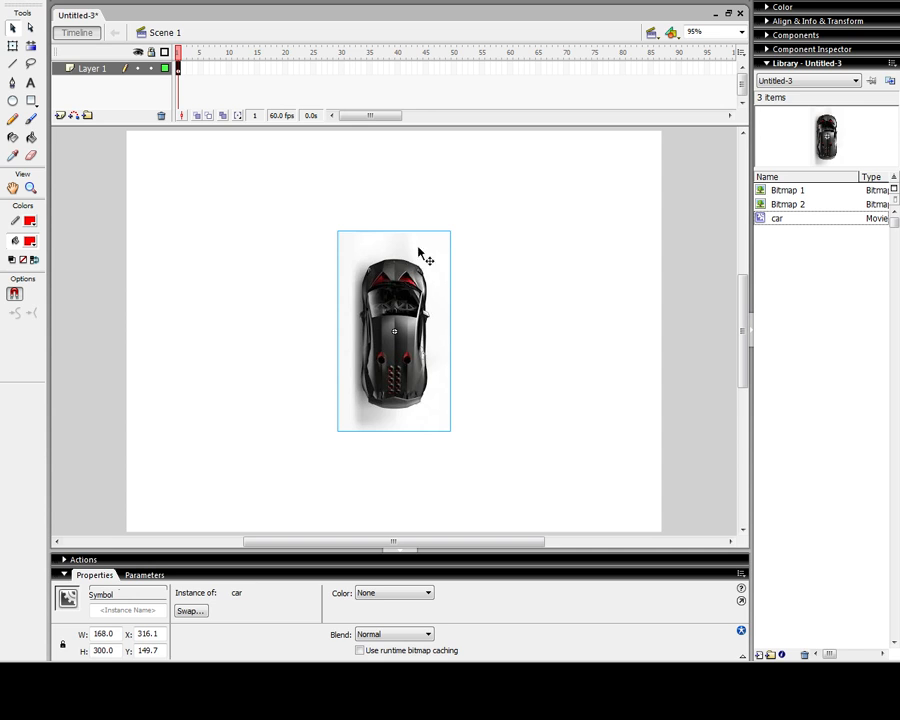
Open the car symbol for editing and rename its only layer as car.
{"action": "double_click", "coordinate": [397, 333]}
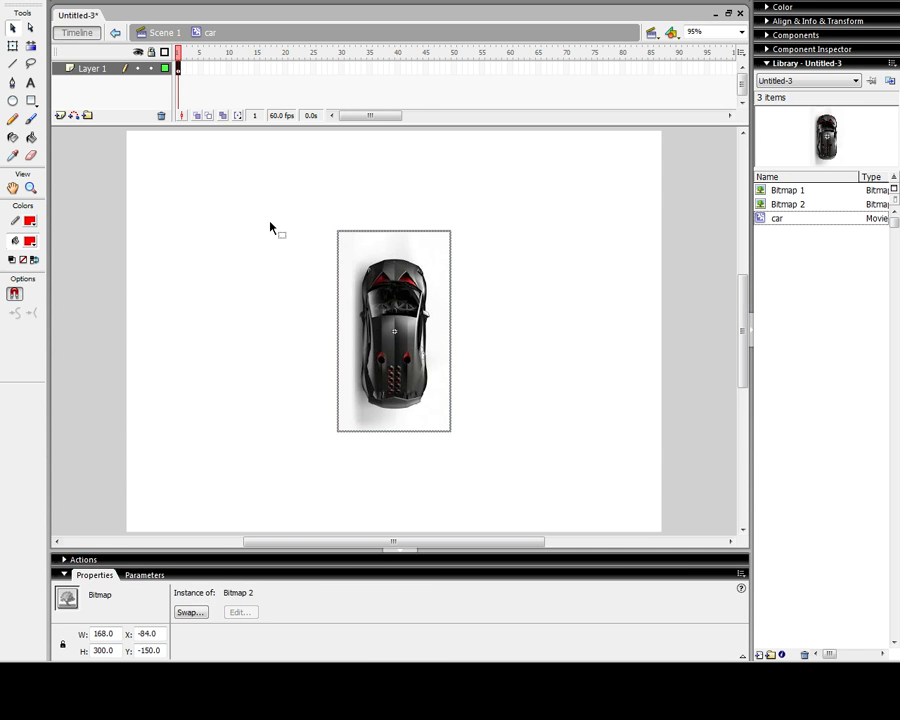
{"action": "double_click", "coordinate": [88, 69]}
{"action": "type", "text": "car"}
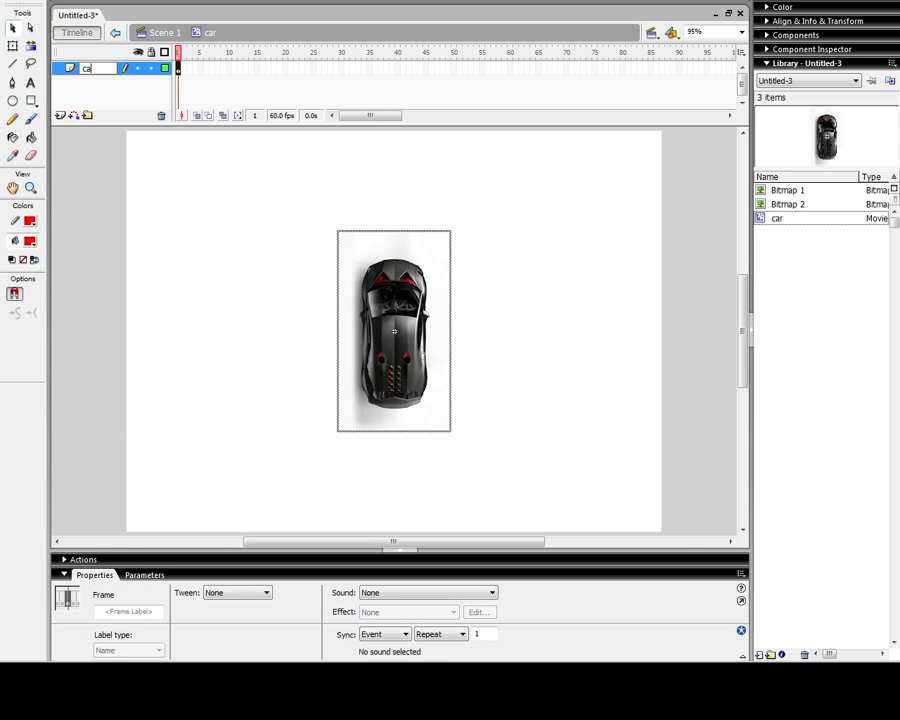
Add a new layer above the car layer and name it mask.
{"action": "left_click", "coordinate": [61, 115]}
{"action": "double_click", "coordinate": [92, 68]}
{"action": "type", "text": "mask"}
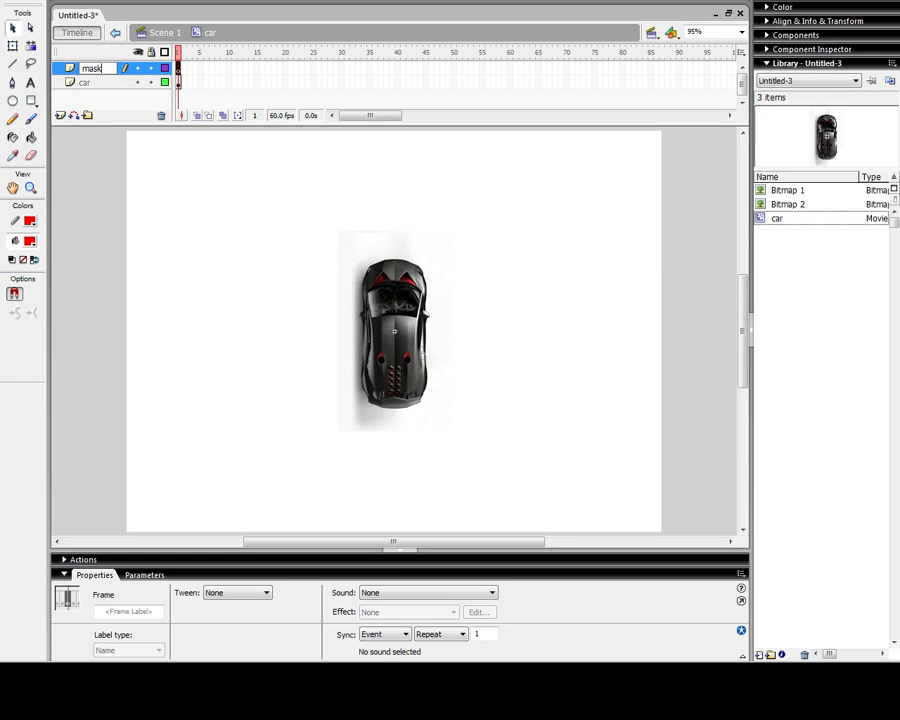
{"action": "key", "text": "Return"}
Paint a freehand red brush stroke over the car on the mask layer.
{"action": "left_click", "coordinate": [100, 82]}
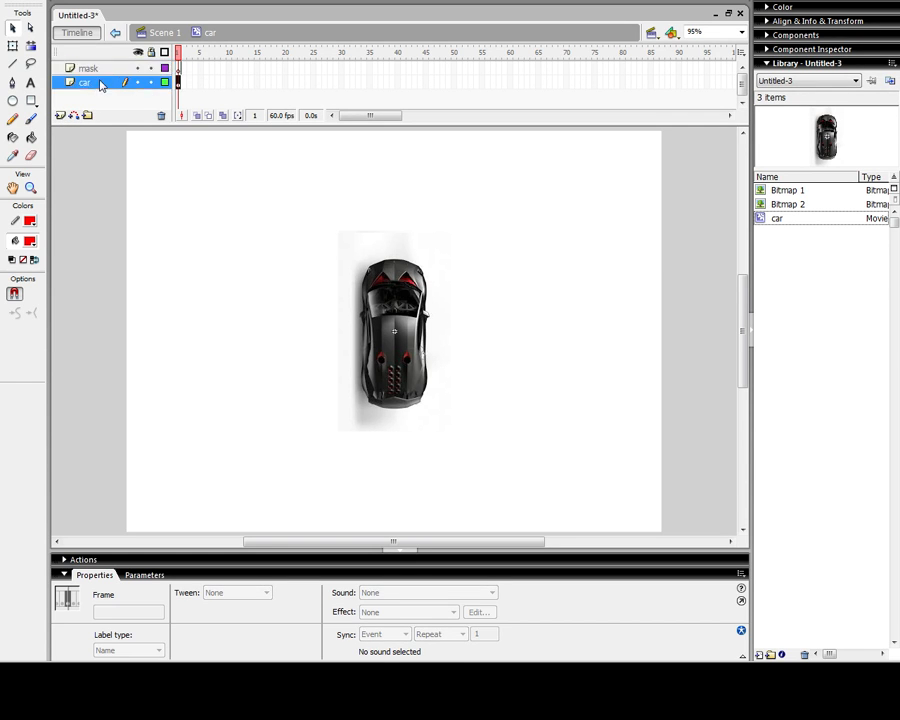
{"action": "left_click", "coordinate": [99, 68]}
{"action": "left_click", "coordinate": [100, 83]}
{"action": "left_click", "coordinate": [97, 67]}
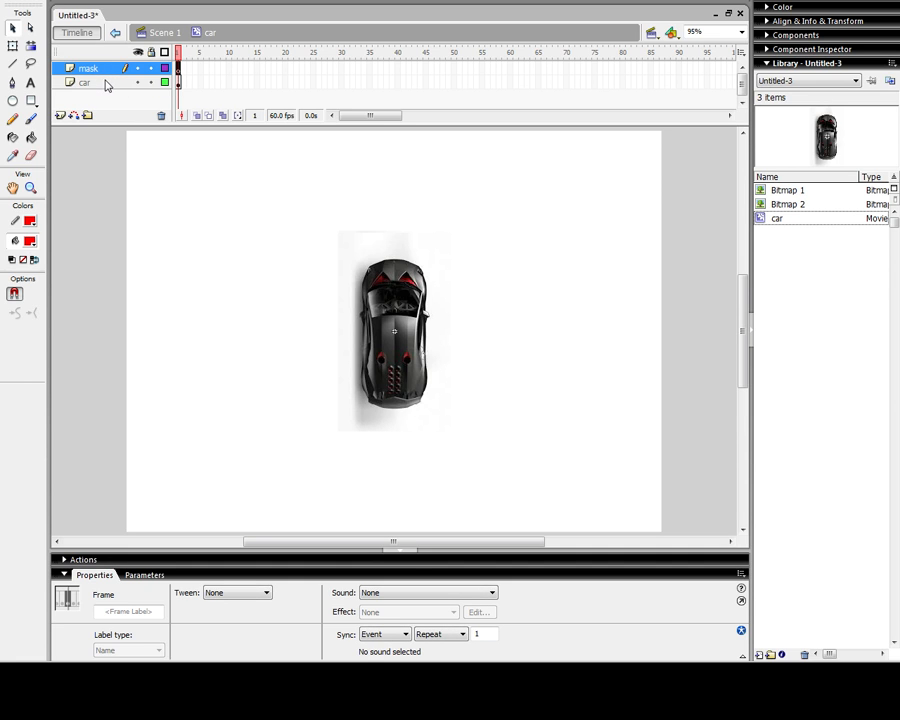
{"action": "left_click", "coordinate": [31, 121]}
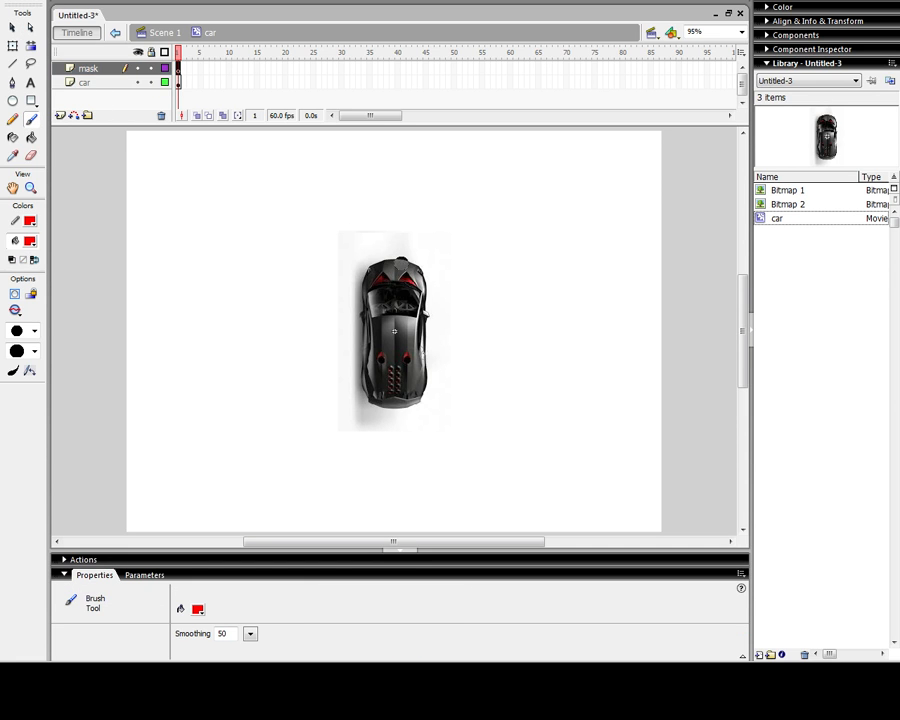
{"action": "mouse_move", "coordinate": [407, 258]}
{"action": "left_mouse_down"}
{"action": "mouse_move", "coordinate": [393, 293]}
{"action": "mouse_move", "coordinate": [405, 355]}
{"action": "left_mouse_up"}
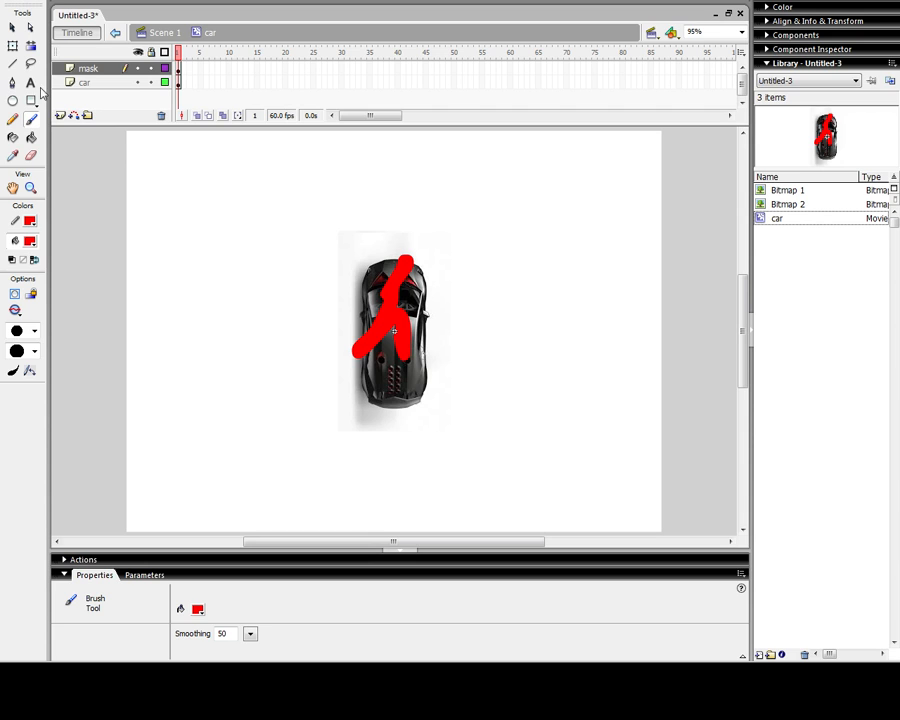
Turn the mask layer into a mask for the car layer and unlock the mask layer.
{"action": "left_click", "coordinate": [97, 70]}
{"action": "right_click", "coordinate": [97, 70]}
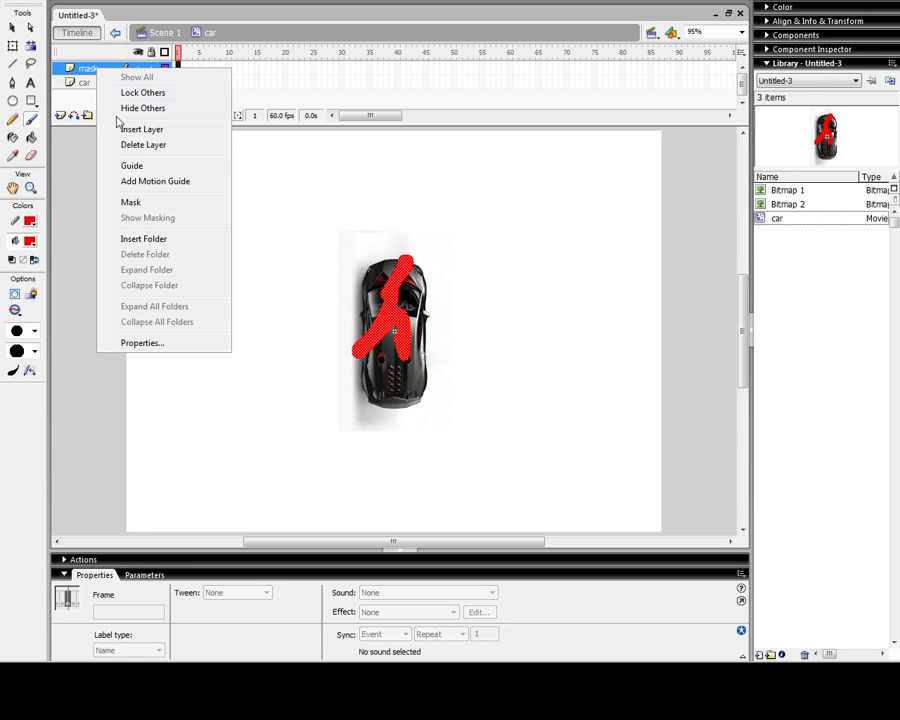
{"action": "left_click", "coordinate": [132, 206]}
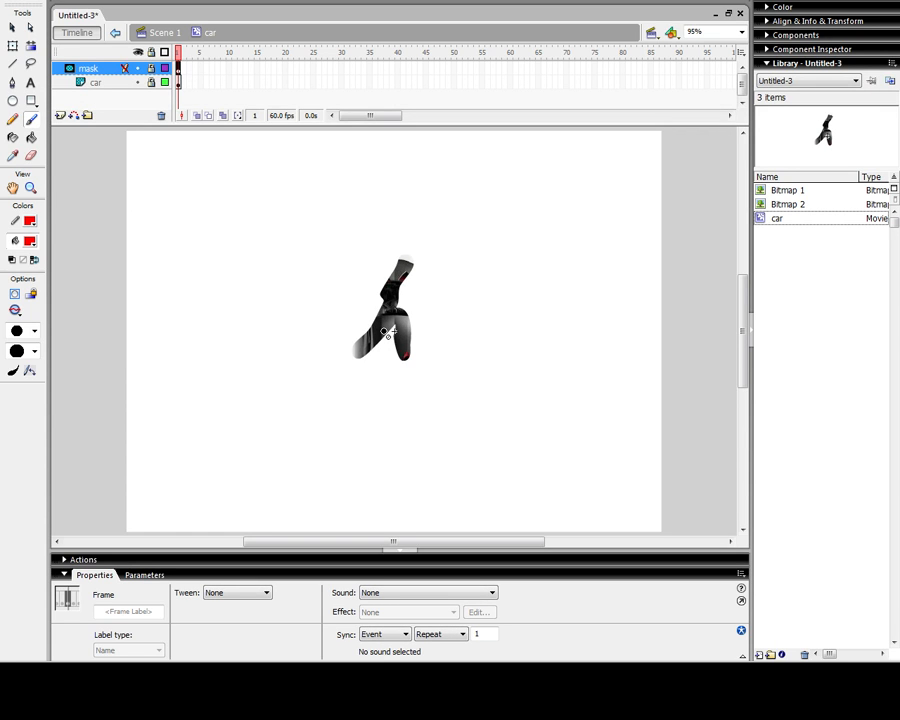
{"action": "left_click", "coordinate": [151, 68]}
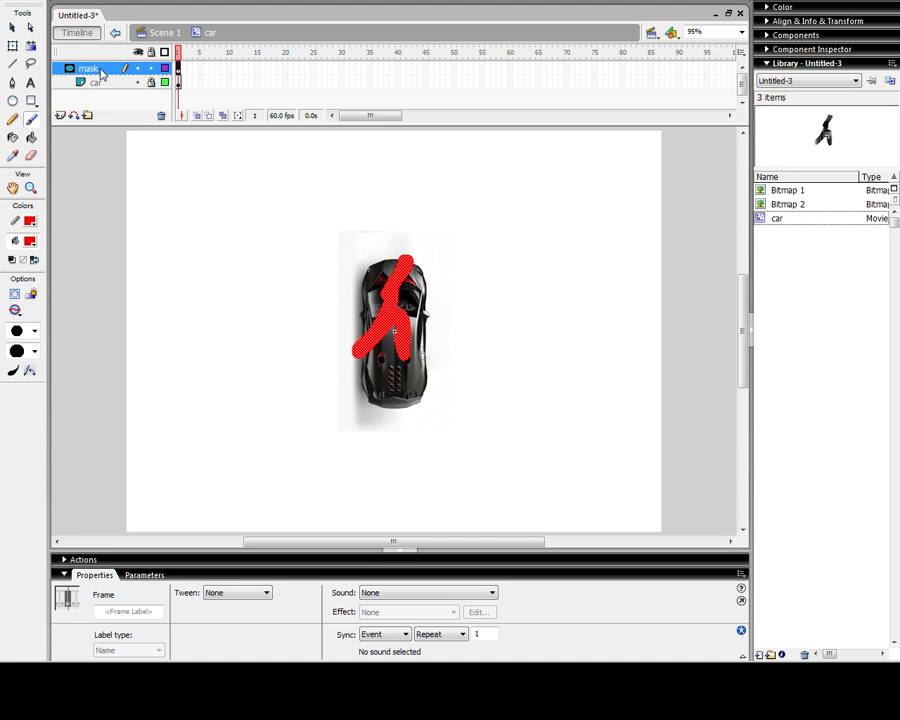
Paint red brush strokes along both sides of the car's outline on the mask layer.
{"action": "left_click", "coordinate": [31, 188]}
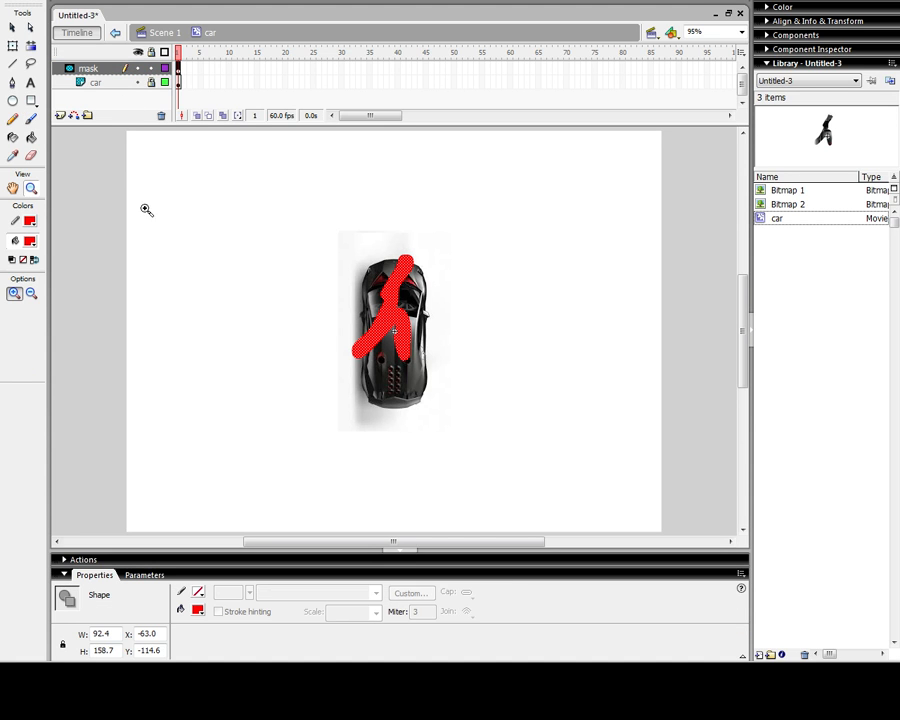
{"action": "left_click_drag", "start_coordinate": [348, 235], "coordinate": [440, 410]}
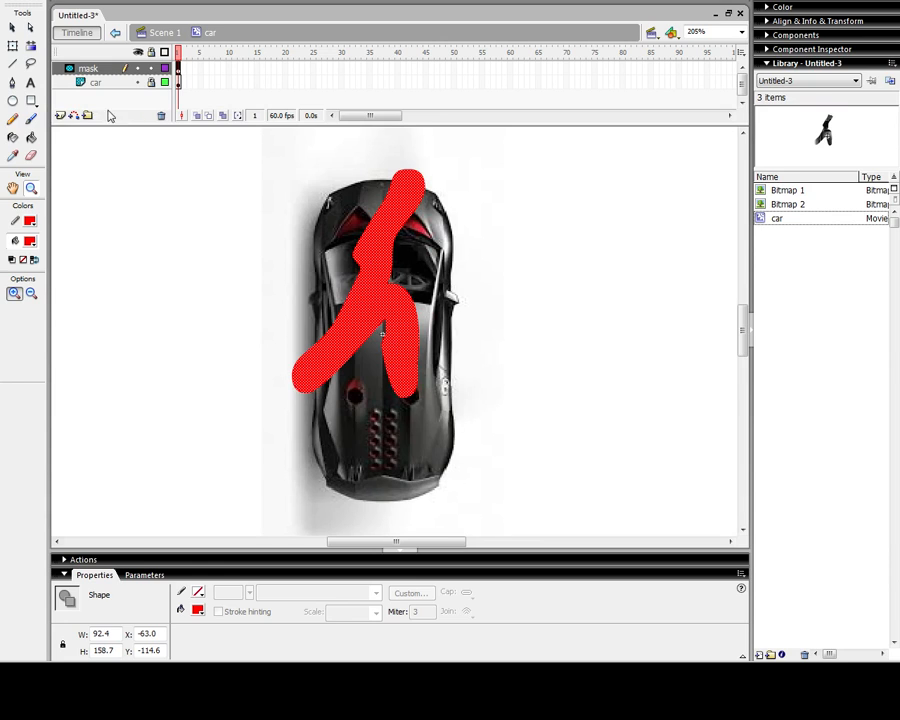
{"action": "left_click", "coordinate": [31, 118]}
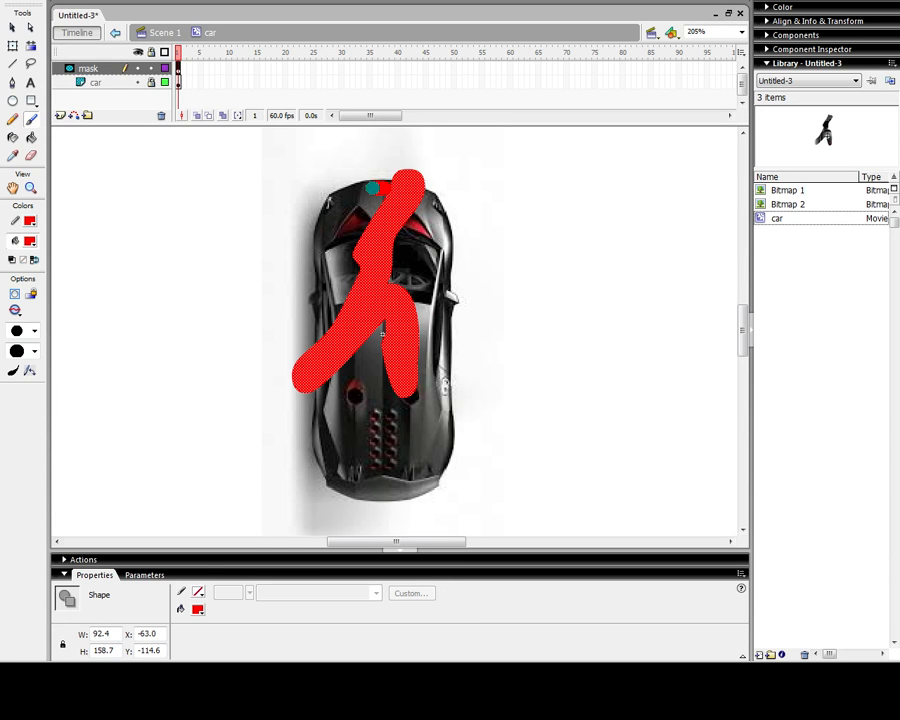
{"action": "mouse_move", "coordinate": [373, 187]}
{"action": "left_mouse_down"}
{"action": "mouse_move", "coordinate": [327, 203]}
{"action": "mouse_move", "coordinate": [318, 310]}
{"action": "mouse_move", "coordinate": [395, 283]}
{"action": "left_mouse_up"}
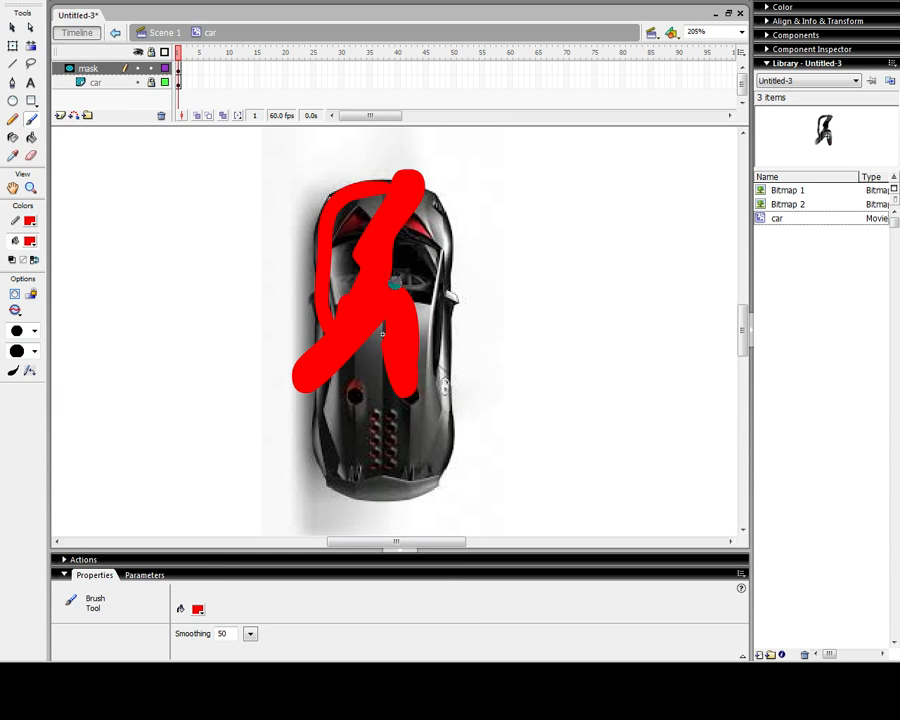
{"action": "mouse_move", "coordinate": [410, 180]}
{"action": "left_mouse_down"}
{"action": "mouse_move", "coordinate": [432, 195]}
{"action": "mouse_move", "coordinate": [450, 305]}
{"action": "mouse_move", "coordinate": [442, 395]}
{"action": "left_mouse_up"}
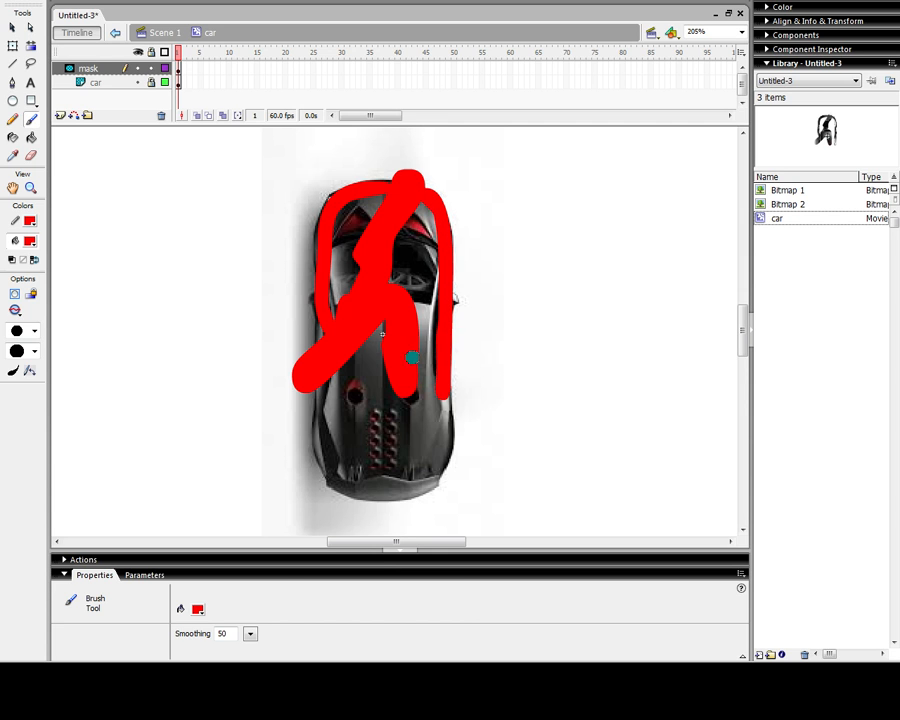
Delete all the red brush shapes painted on the mask layer.
{"action": "left_click", "coordinate": [12, 27]}
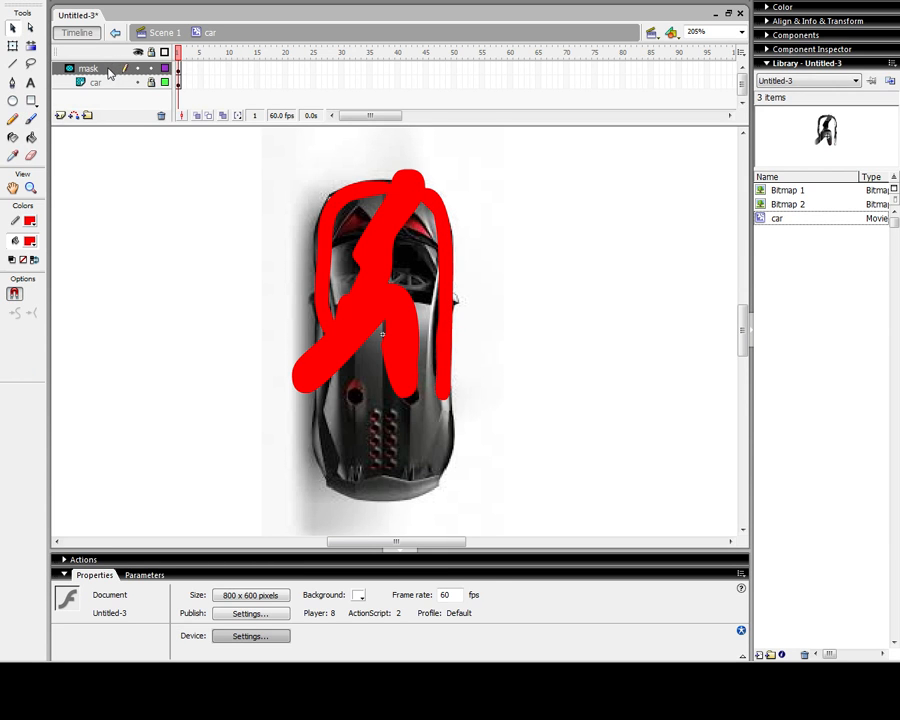
{"action": "left_click", "coordinate": [110, 70]}
{"action": "key", "text": "Delete"}
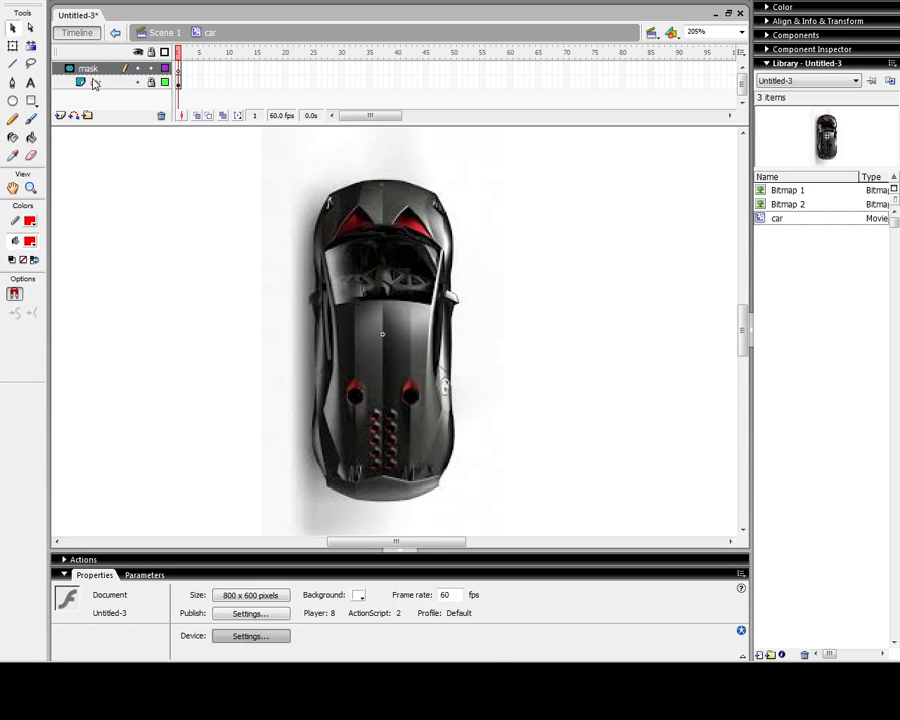
Unlock the car layer and select the car bitmap on it.
{"action": "left_click", "coordinate": [115, 82]}
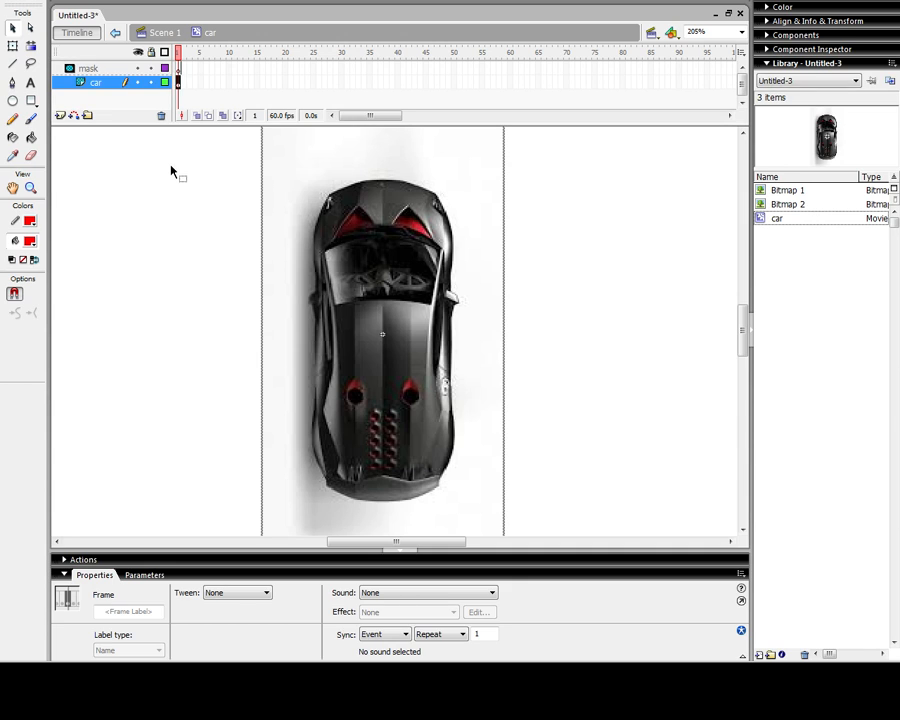
{"action": "left_click", "coordinate": [170, 205]}
{"action": "left_click", "coordinate": [305, 213]}
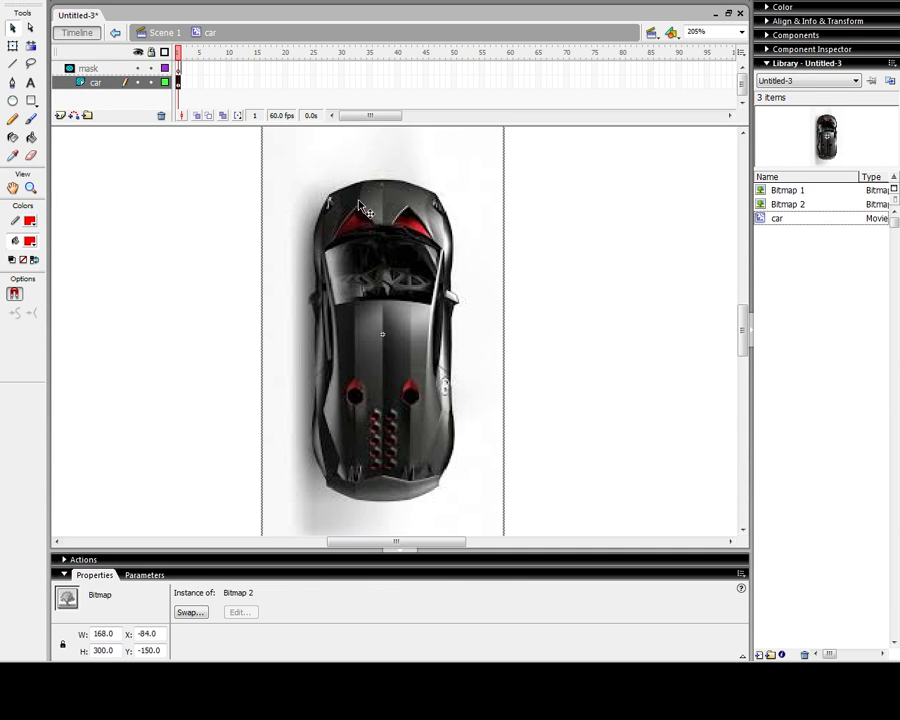
{"action": "scroll", "coordinate": [418, 284], "scroll_direction": "up", "scroll_amount": 2}
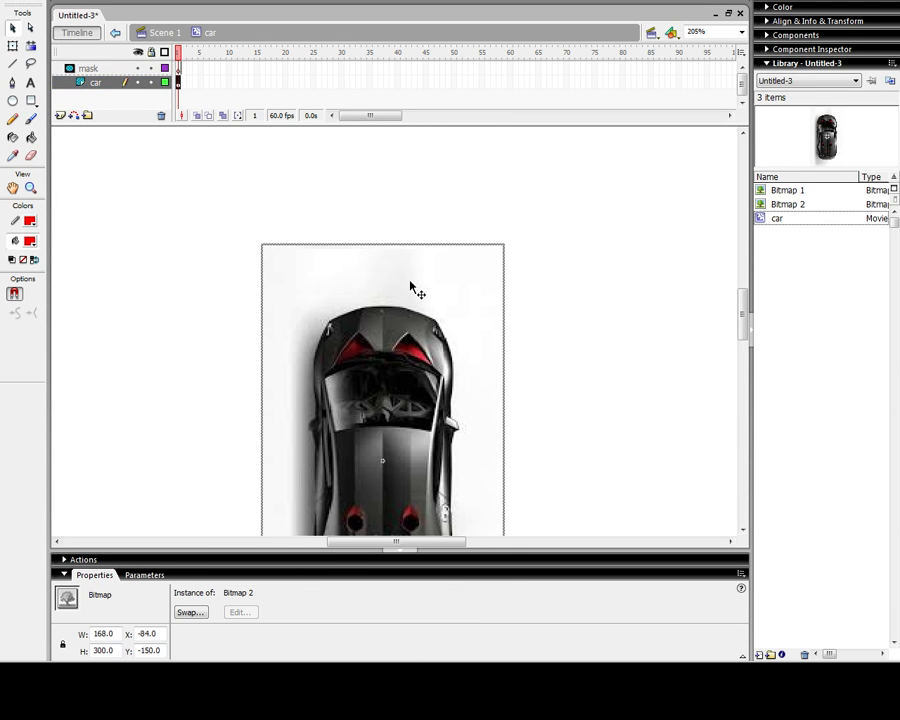
{"action": "scroll", "coordinate": [411, 288], "scroll_direction": "down", "scroll_amount": 1}
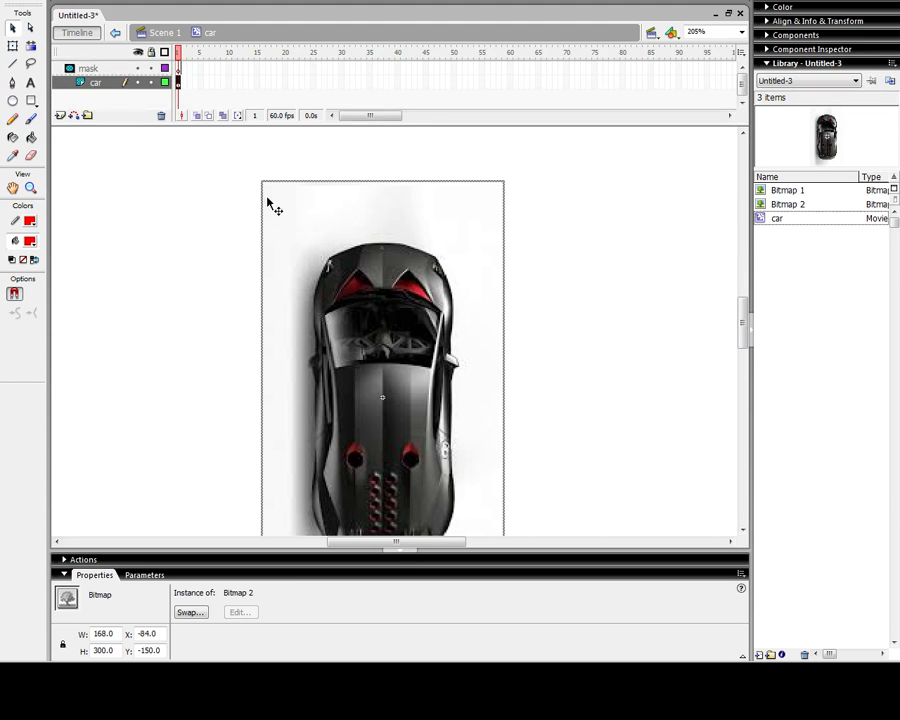
Change the document's background colour to grey.
{"action": "left_click", "coordinate": [279, 114]}
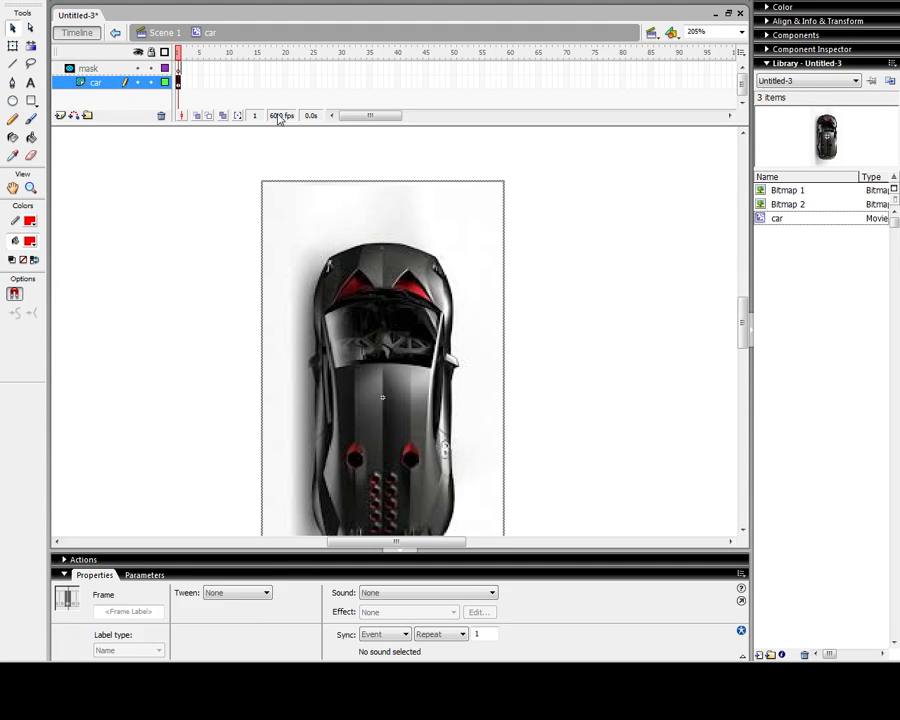
{"action": "key", "text": "ctrl+j"}
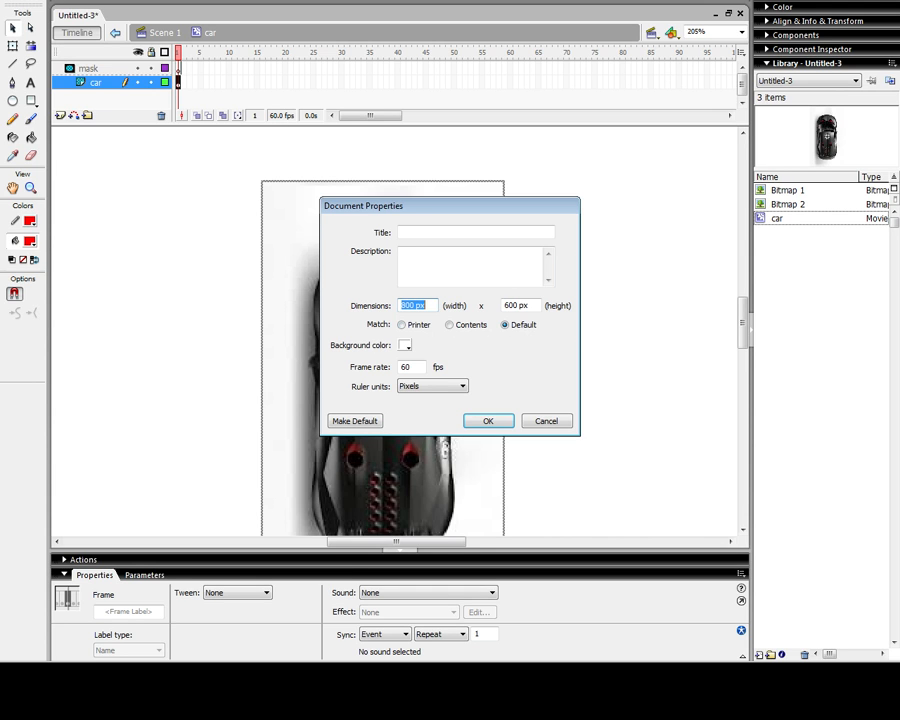
{"action": "left_click", "coordinate": [405, 346]}
{"action": "left_click", "coordinate": [416, 406]}
{"action": "left_click", "coordinate": [488, 421]}
{"action": "left_click", "coordinate": [560, 360]}
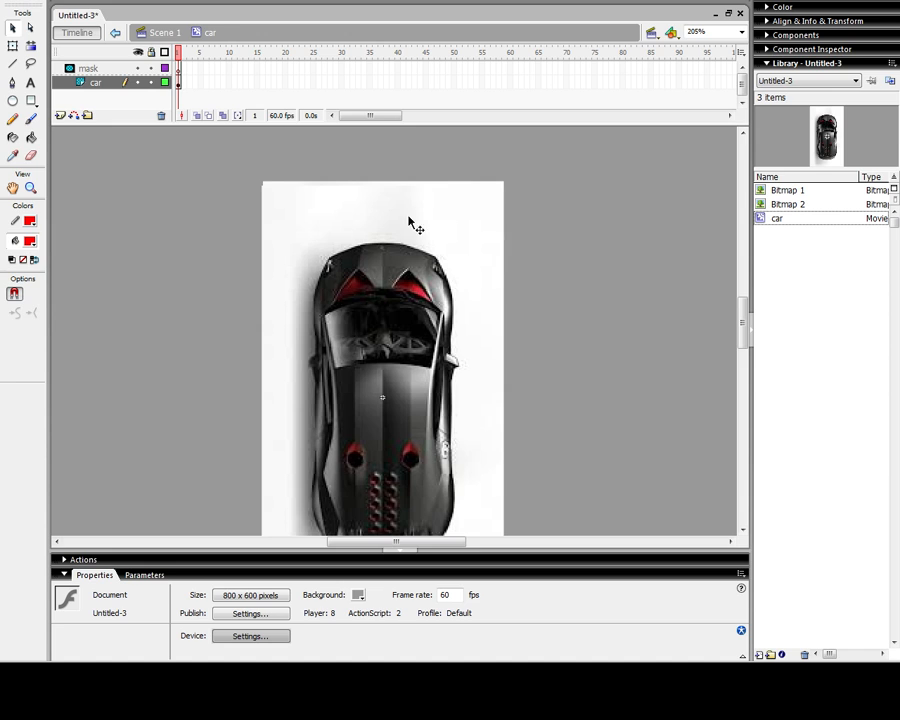
Select the car bitmap on the car layer and convert it to vector shapes with Trace Bitmap.
{"action": "scroll", "coordinate": [400, 223], "scroll_direction": "down", "scroll_amount": 3}
{"action": "scroll", "coordinate": [267, 188], "scroll_direction": "up", "scroll_amount": 1}
{"action": "left_click", "coordinate": [447, 228]}
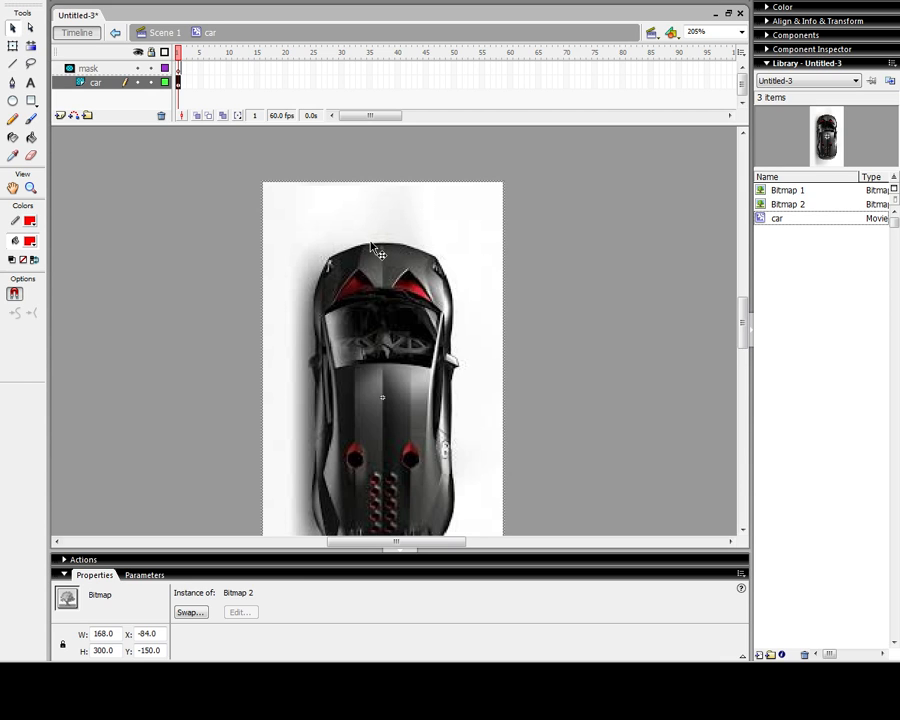
{"action": "left_click", "coordinate": [336, 226]}
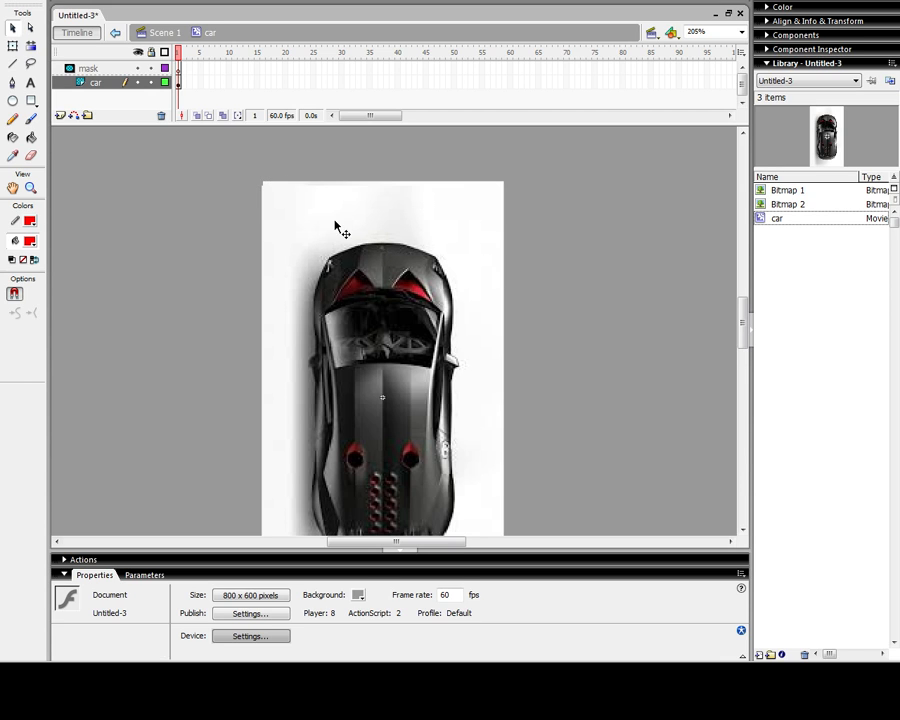
{"action": "left_click", "coordinate": [322, 245]}
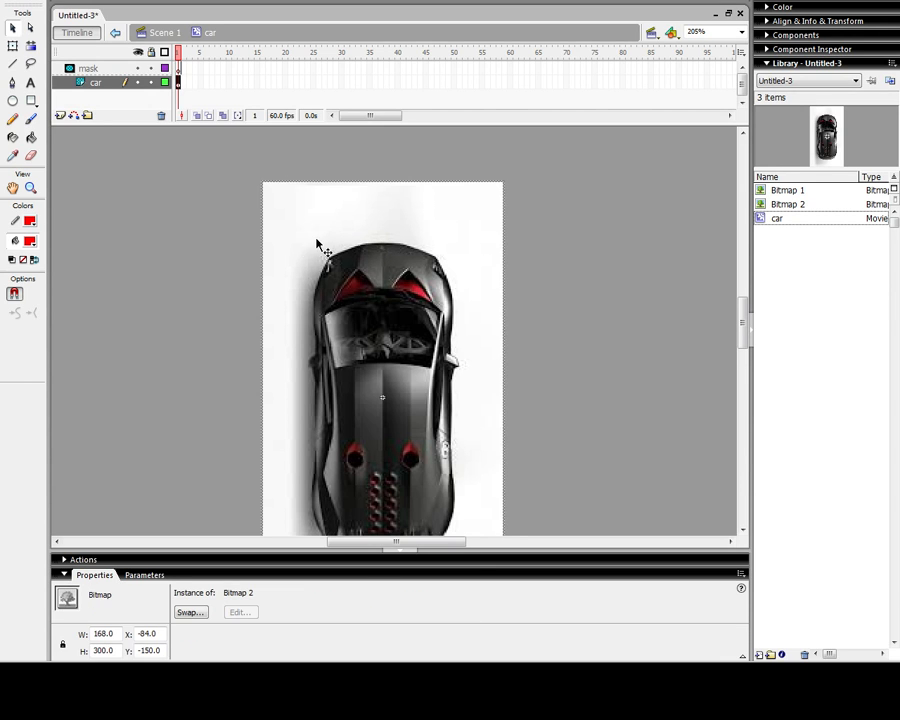
{"action": "left_click", "coordinate": [127, 1]}
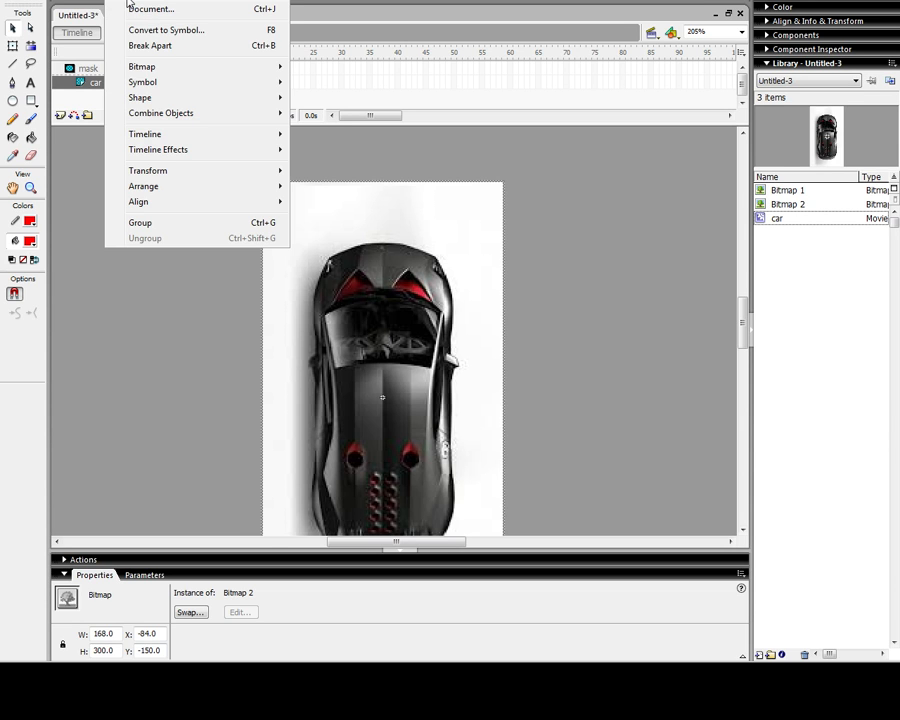
{"action": "mouse_move", "coordinate": [134, 66]}
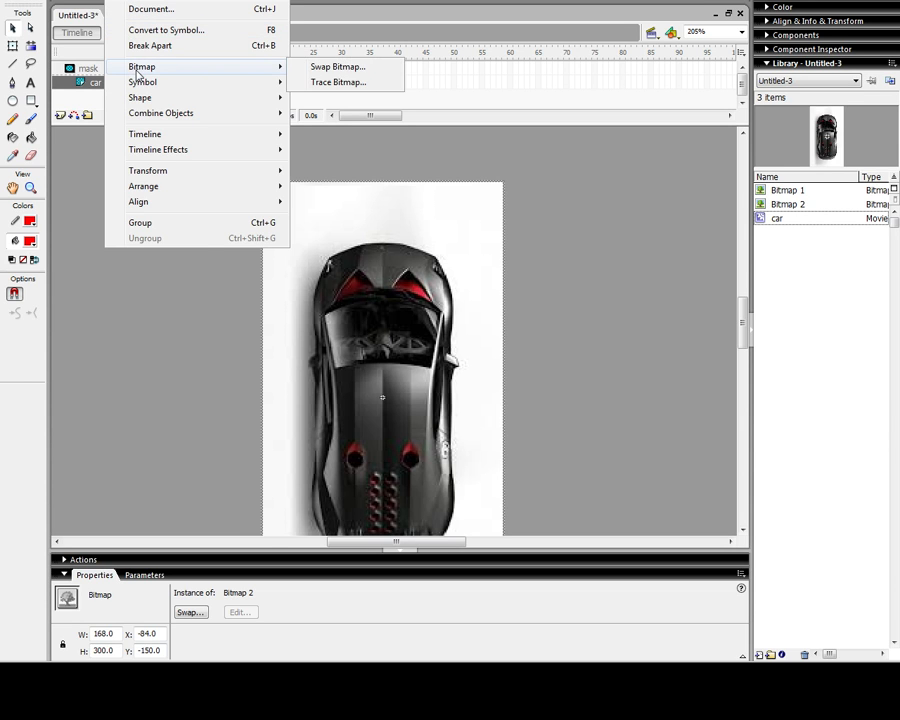
{"action": "left_click", "coordinate": [336, 82]}
{"action": "left_click", "coordinate": [529, 293]}
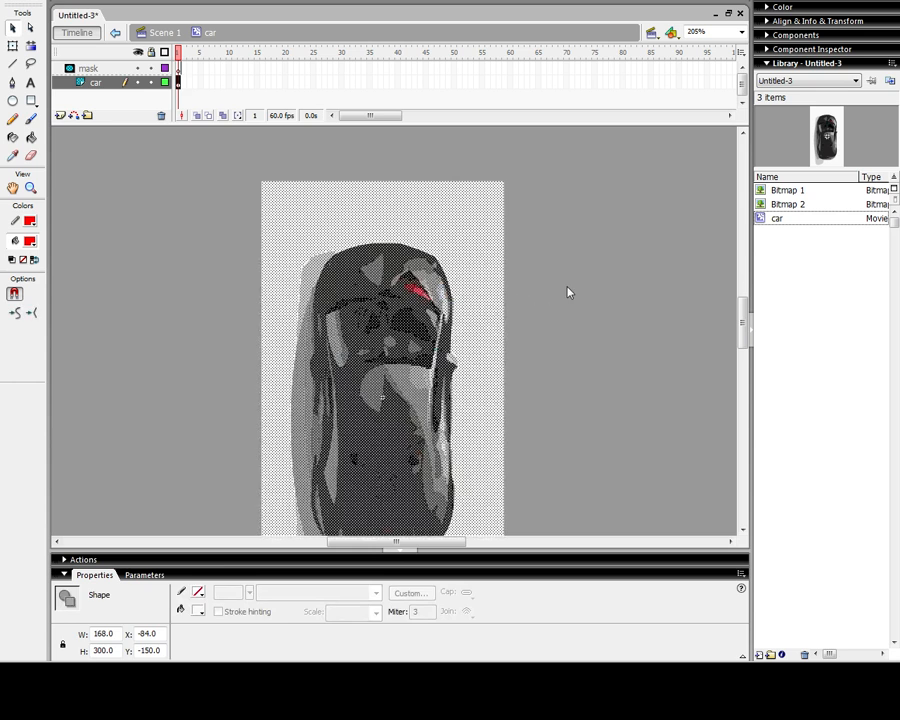
Delete the traced white background and the shadow shapes beside the car on the car layer.
{"action": "left_click", "coordinate": [567, 292]}
{"action": "left_click", "coordinate": [410, 215]}
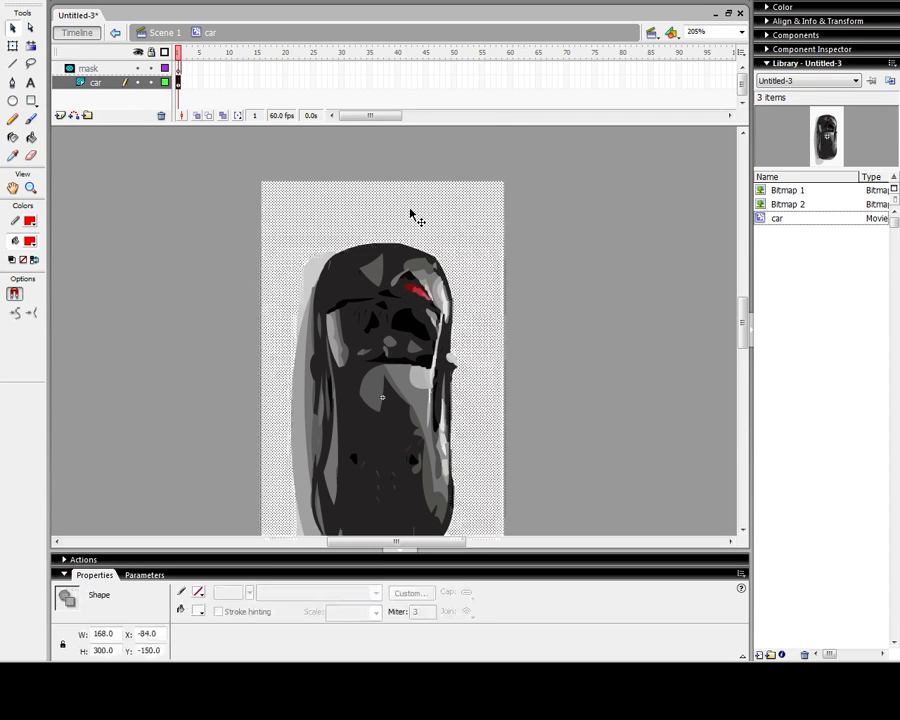
{"action": "key", "text": "Delete"}
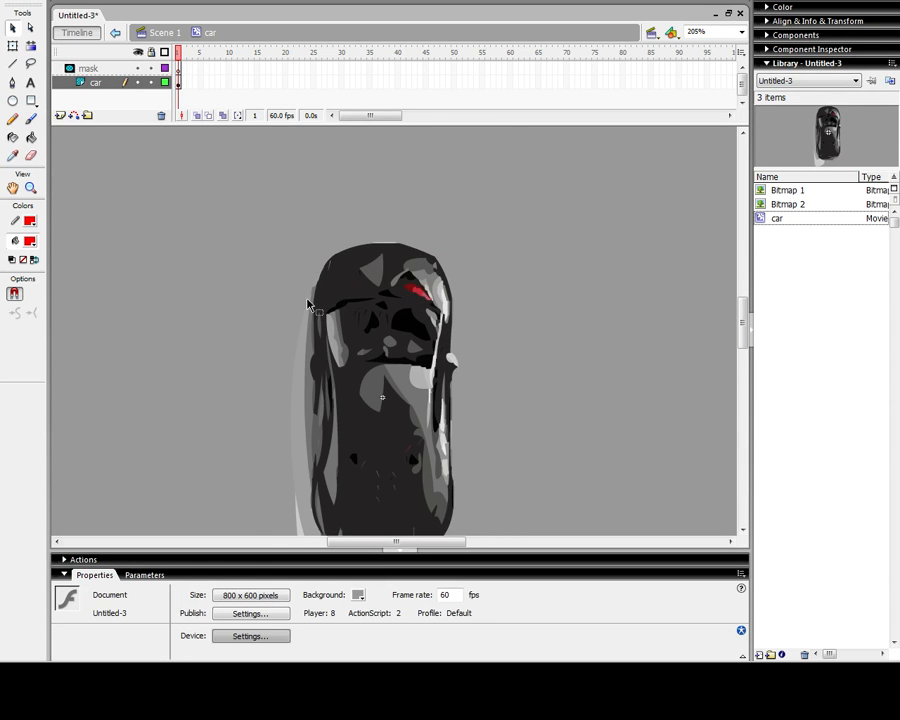
{"action": "scroll", "coordinate": [260, 322], "scroll_direction": "down", "scroll_amount": 3}
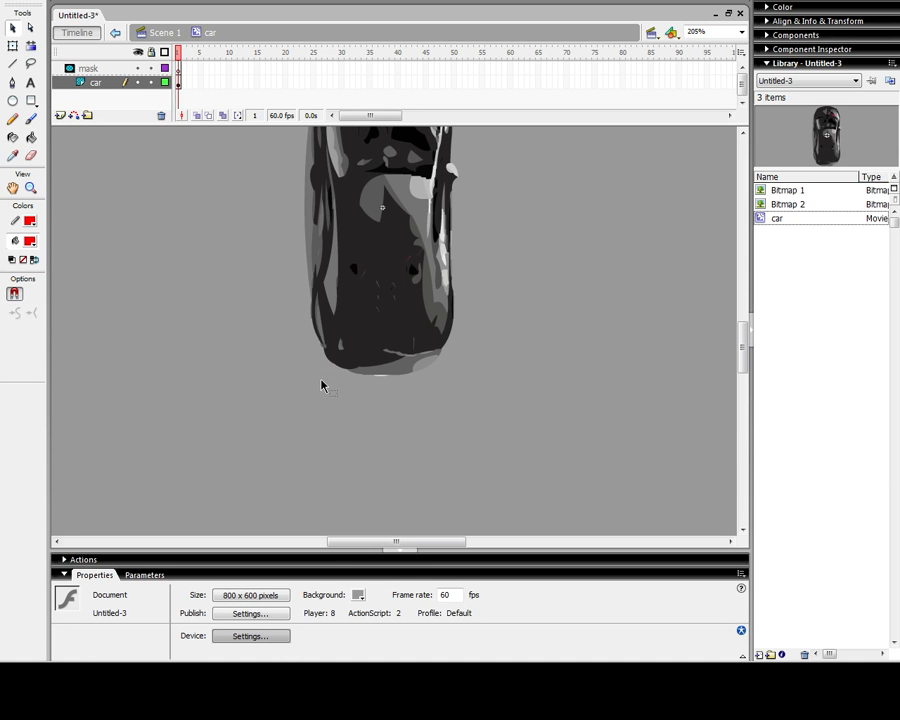
{"action": "scroll", "coordinate": [330, 377], "scroll_direction": "up", "scroll_amount": 3}
Undo the shape deletions and the bitmap trace on the car layer, back to the original bitmap.
{"action": "key", "text": "ctrl+z"}
{"action": "key", "text": "ctrl+z"}
{"action": "key", "text": "ctrl+z"}
{"action": "key", "text": "ctrl+z"}
{"action": "key", "text": "ctrl+z"}
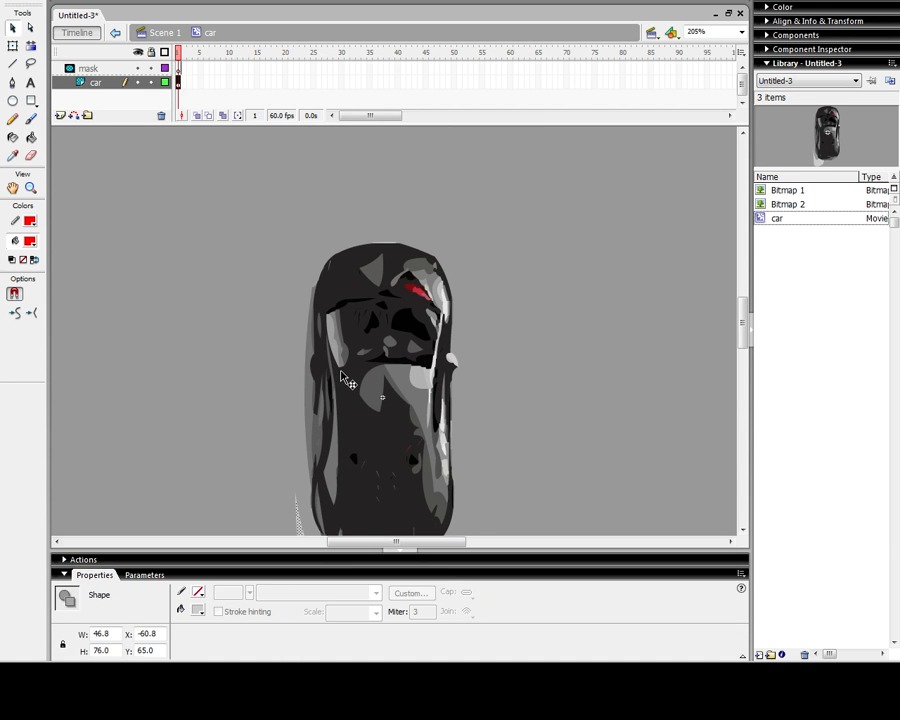
{"action": "key", "text": "ctrl+z"}
{"action": "key", "text": "ctrl+z"}
{"action": "key", "text": "ctrl+z"}
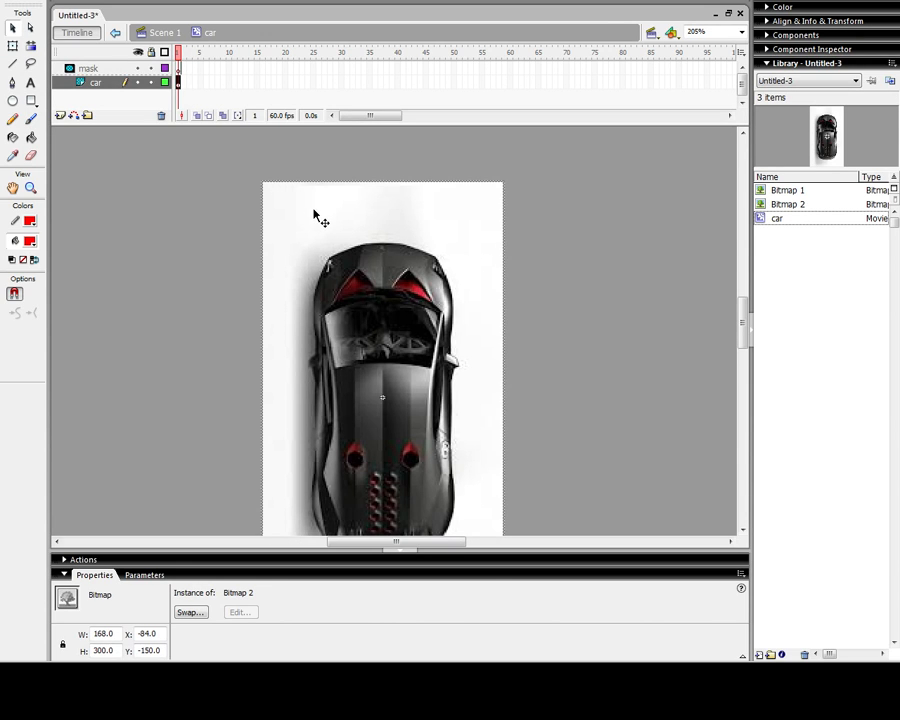
Place a copy of the car bitmap at the same position on the mask layer and check both layers' contents.
{"action": "left_click", "coordinate": [68, 68]}
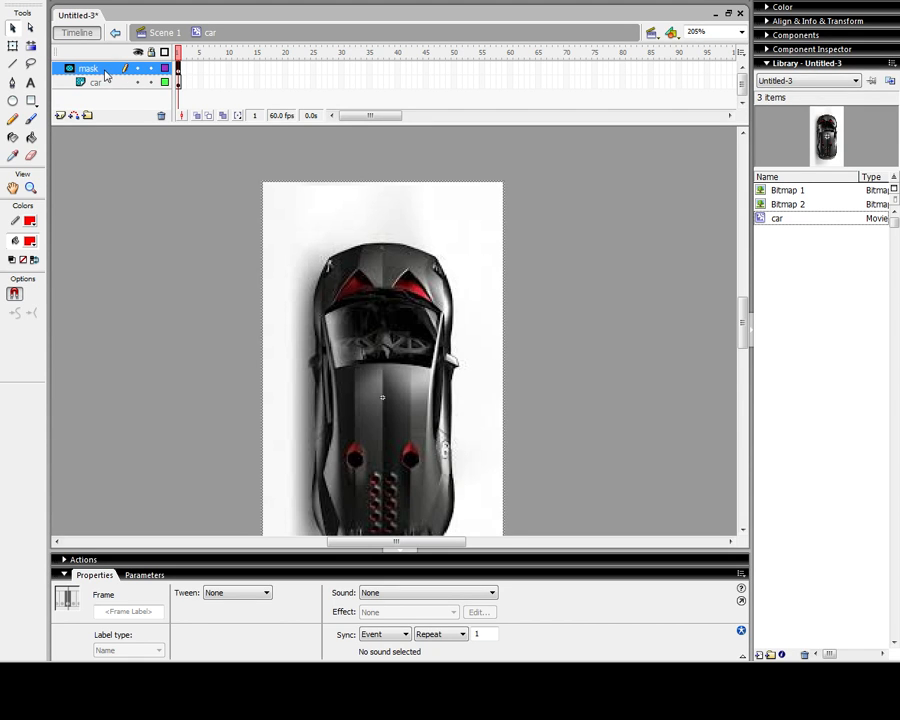
{"action": "left_click", "coordinate": [107, 84]}
{"action": "left_click", "coordinate": [108, 71]}
{"action": "left_click", "coordinate": [109, 84]}
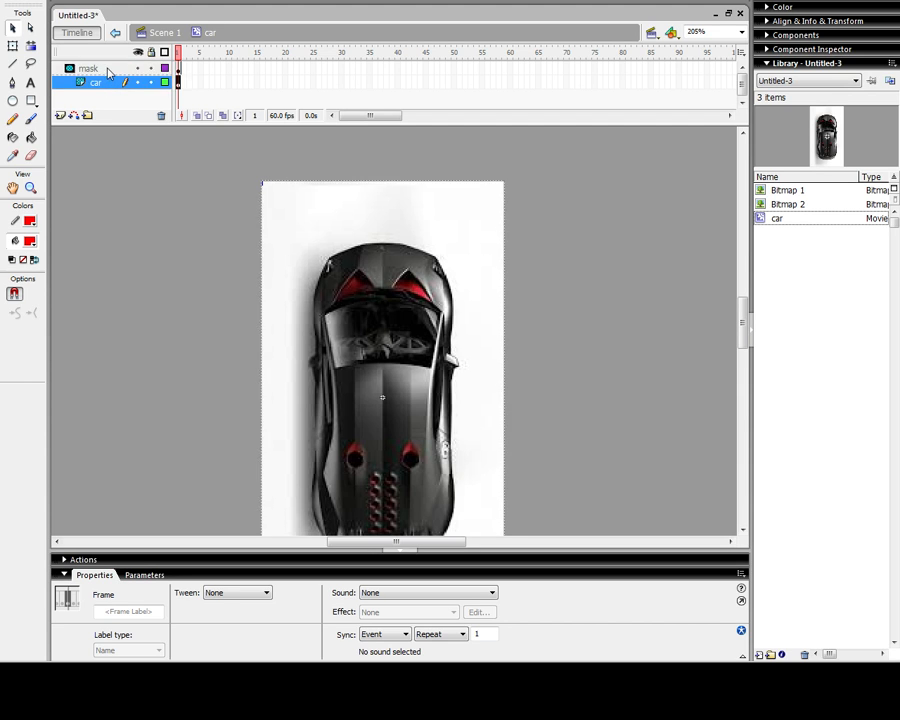
{"action": "left_click", "coordinate": [110, 70]}
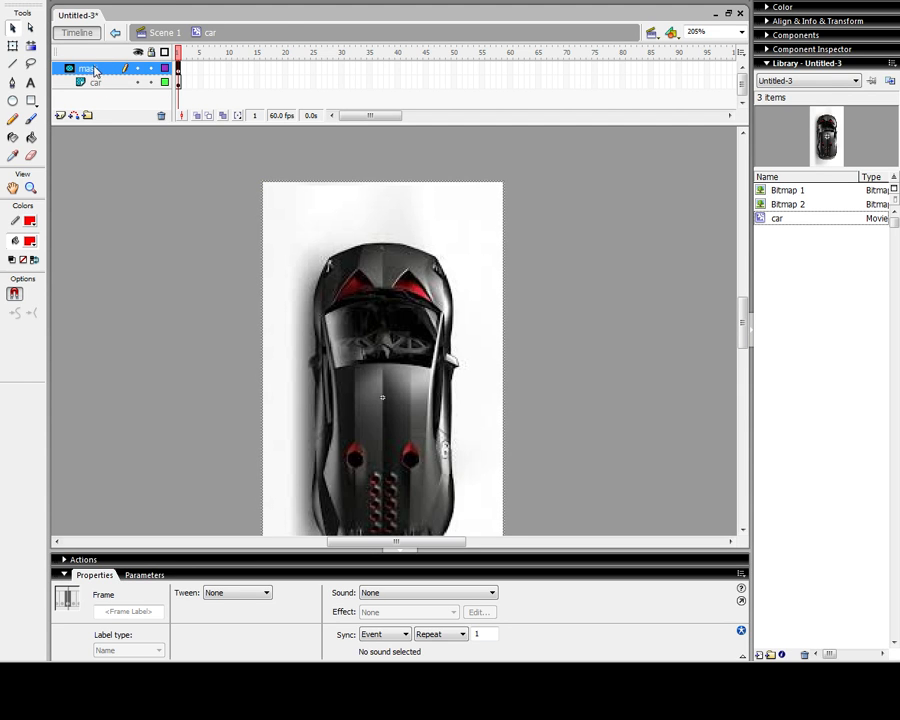
Trace the mask layer's bitmap with colour threshold 100, minimum area 8 pixels, Very Smooth curve fit and Normal corner threshold.
{"action": "left_click", "coordinate": [125, 2]}
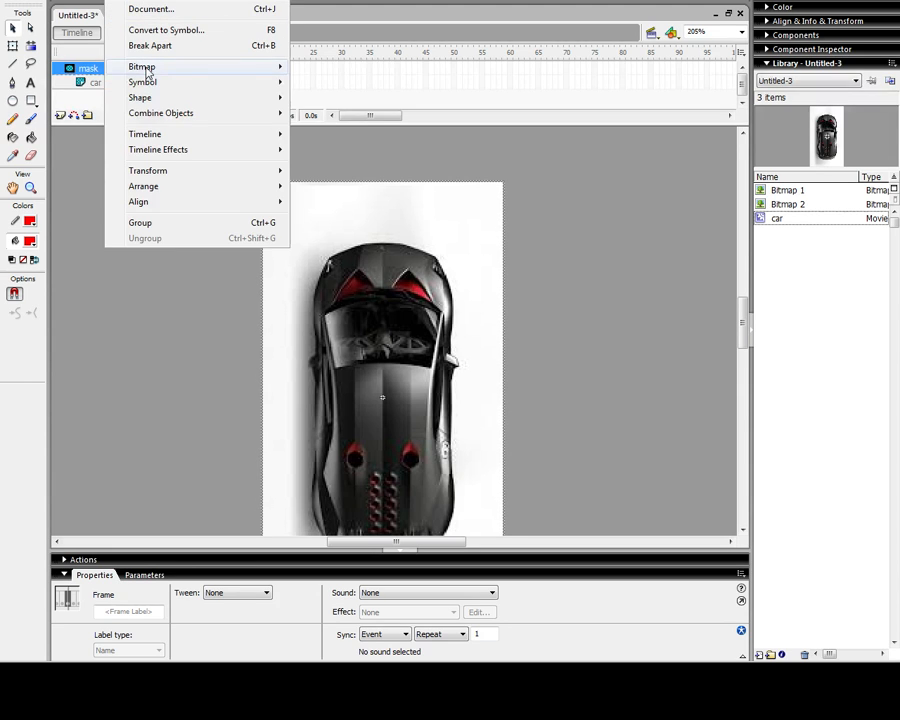
{"action": "left_click", "coordinate": [316, 86]}
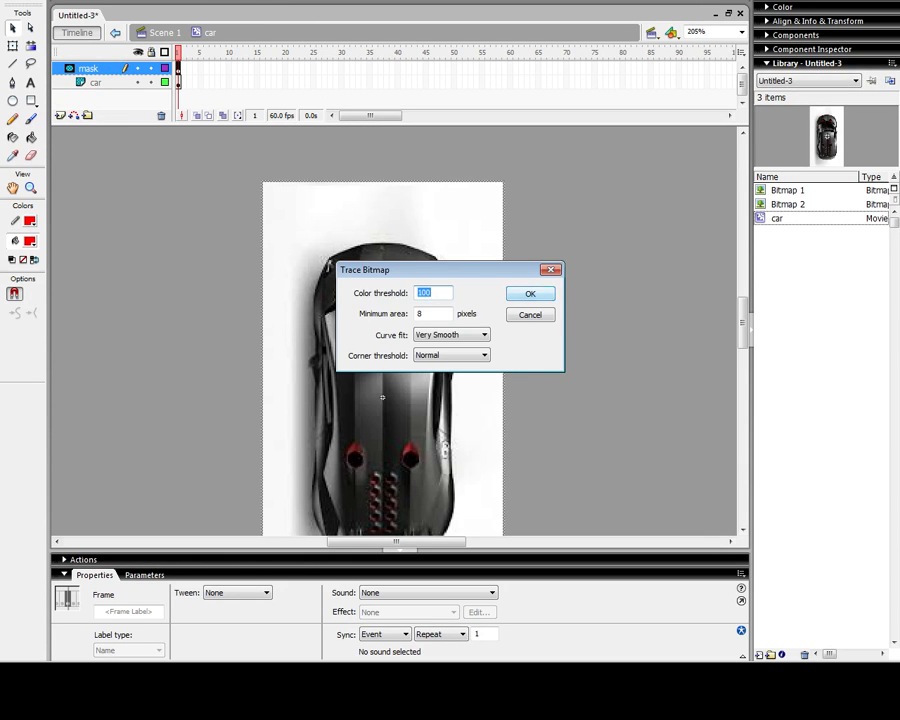
{"action": "left_click", "coordinate": [528, 292]}
Delete the traced white background and the shadow shapes around the car from the mask layer.
{"action": "left_click", "coordinate": [484, 250]}
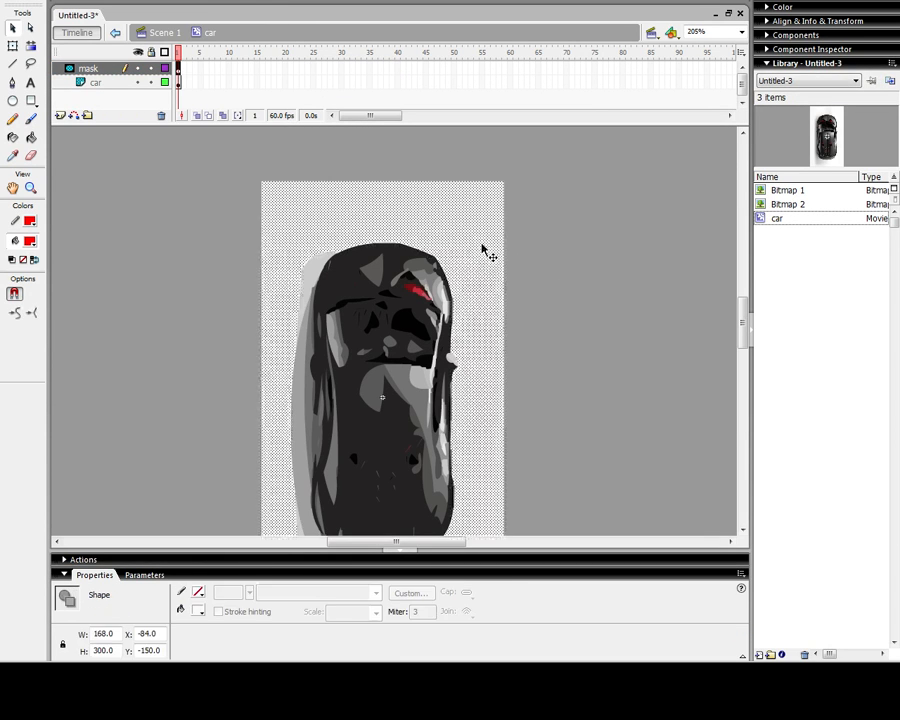
{"action": "key", "text": "Delete"}
{"action": "left_click", "coordinate": [311, 296]}
{"action": "key", "text": "Delete"}
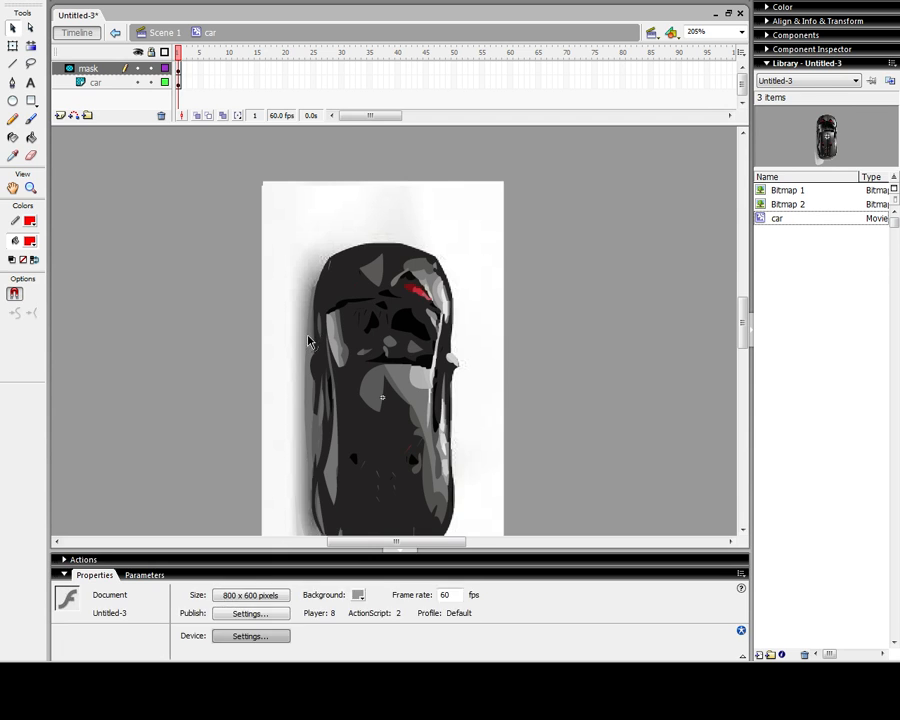
{"action": "scroll", "coordinate": [307, 352], "scroll_direction": "down", "scroll_amount": 3}
{"action": "left_click", "coordinate": [310, 305]}
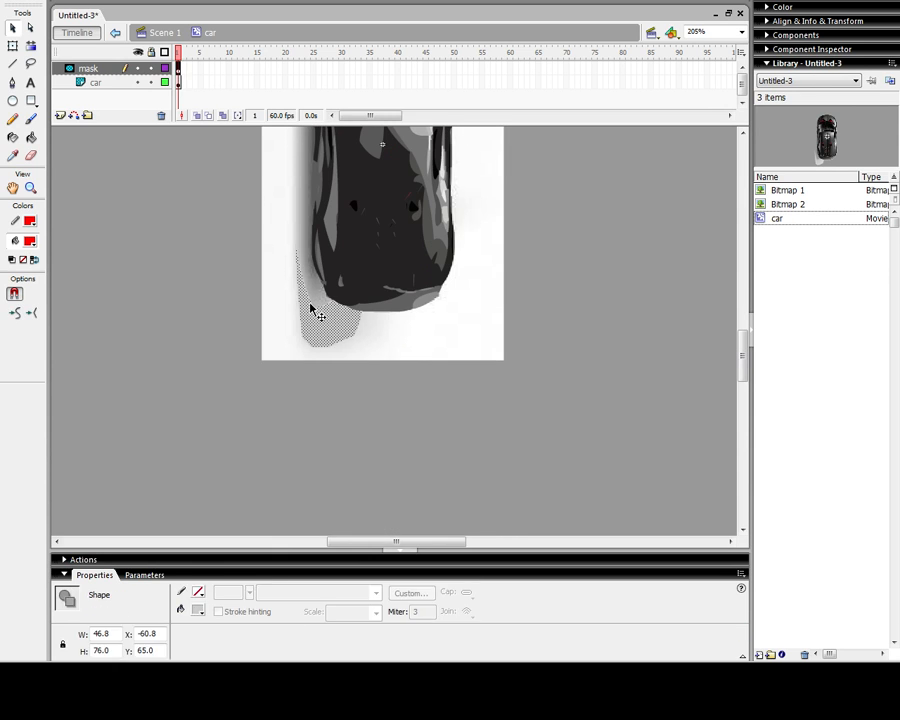
{"action": "key", "text": "Delete"}
{"action": "left_click", "coordinate": [290, 296]}
{"action": "left_click", "coordinate": [220, 186]}
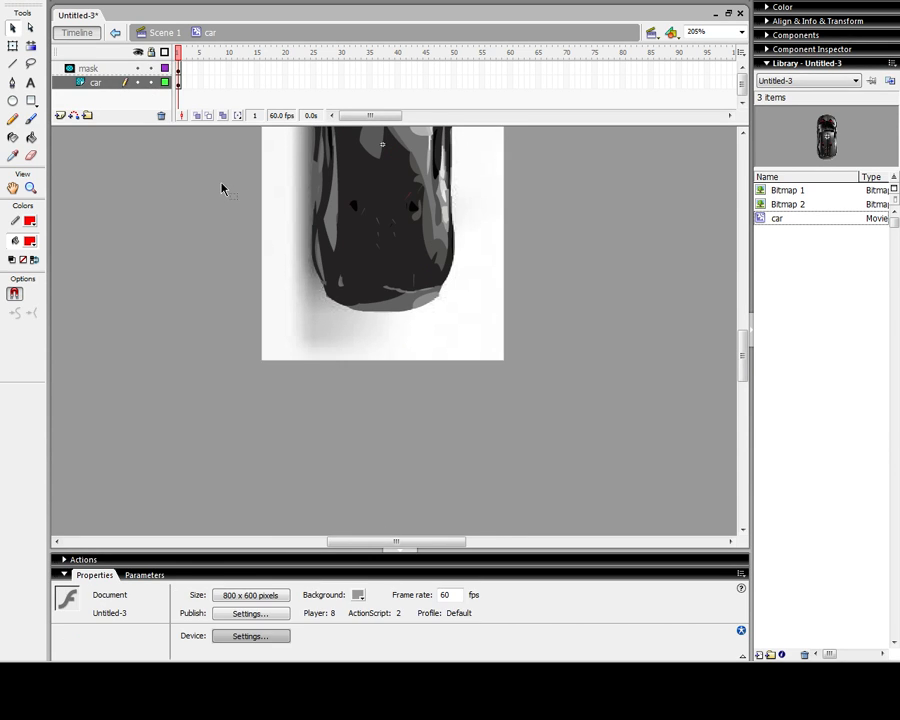
{"action": "scroll", "coordinate": [222, 190], "scroll_direction": "up", "scroll_amount": 3}
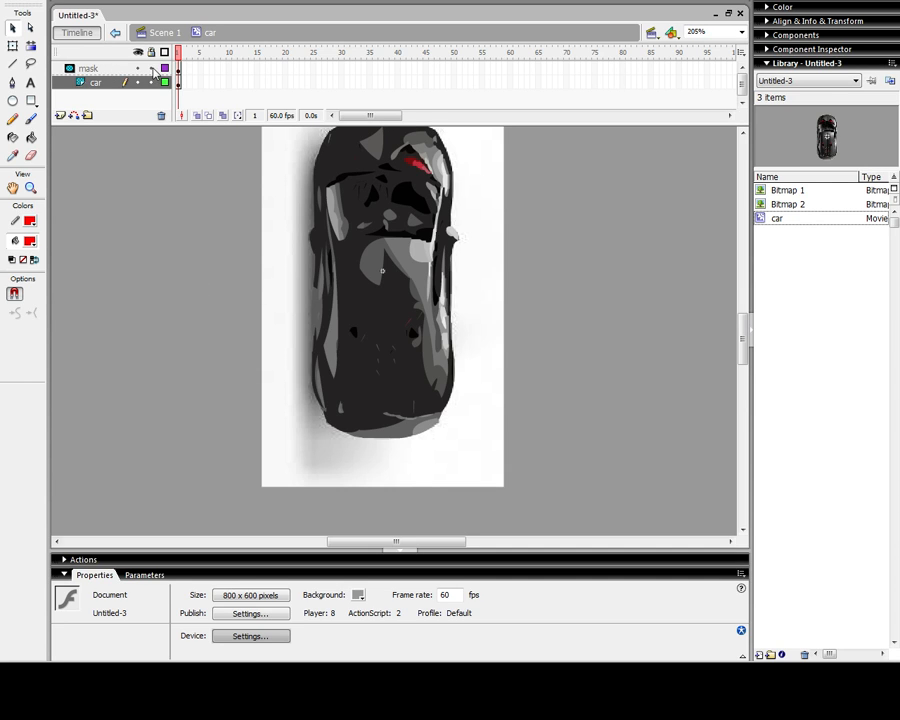
Select the mask and car layers in turn to compare their contents, finishing with the mask layer's traced shapes selected.
{"action": "left_click", "coordinate": [88, 69]}
{"action": "left_click", "coordinate": [87, 84]}
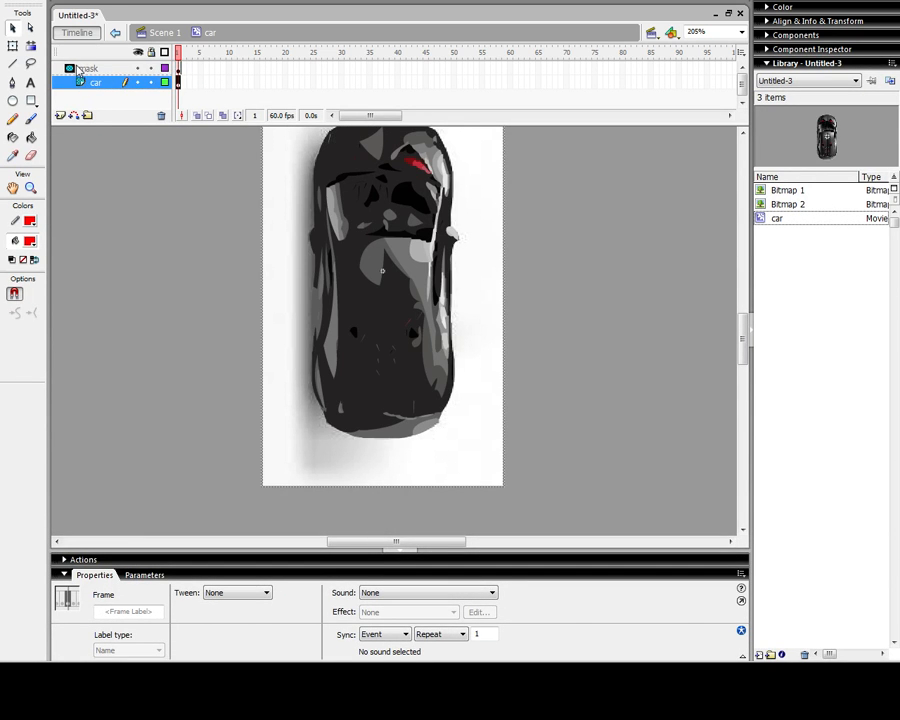
{"action": "left_click", "coordinate": [80, 67]}
{"action": "left_click", "coordinate": [82, 81]}
{"action": "left_click", "coordinate": [88, 68]}
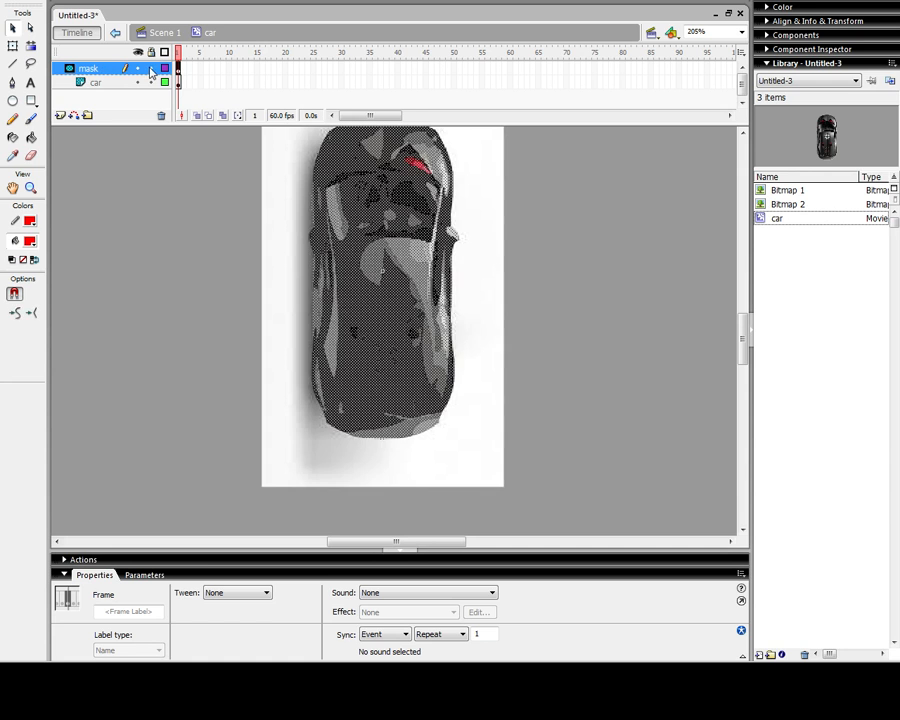
Lock the mask and car layers to preview the masked car, and unlock both again.
{"action": "left_click", "coordinate": [151, 68]}
{"action": "left_click", "coordinate": [151, 82]}
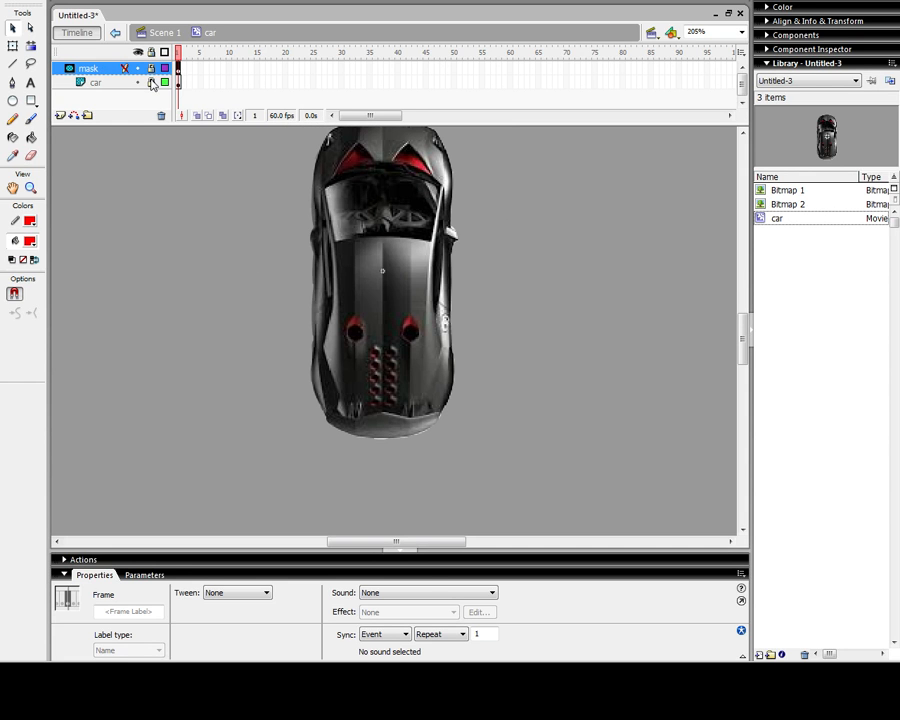
{"action": "left_click", "coordinate": [151, 82]}
{"action": "left_click", "coordinate": [151, 68]}
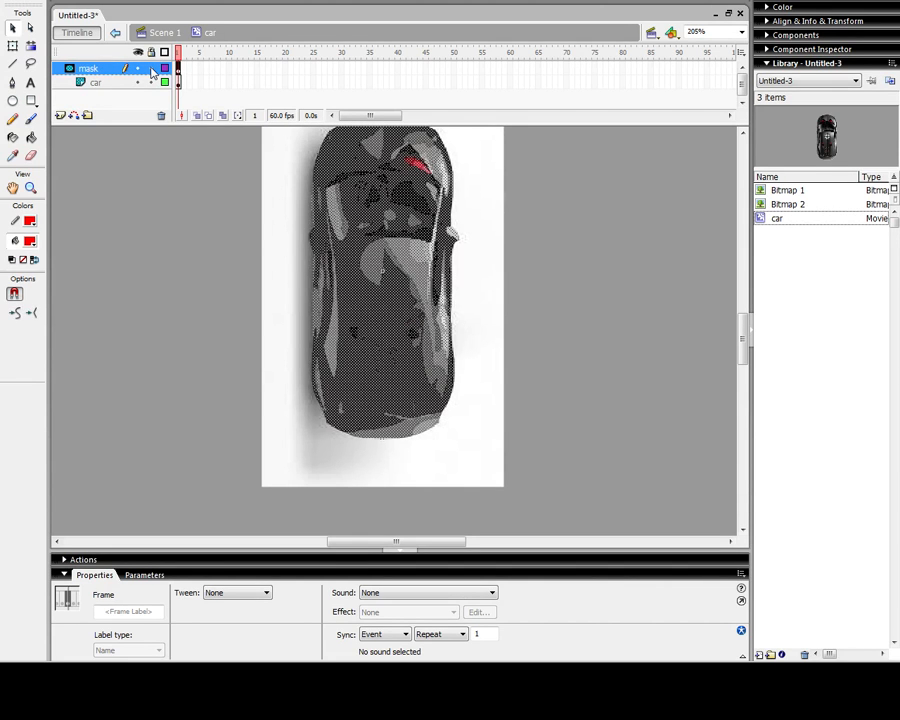
Fill all the traced shapes on the mask layer with red and lock both the mask and car layers.
{"action": "left_click", "coordinate": [30, 242]}
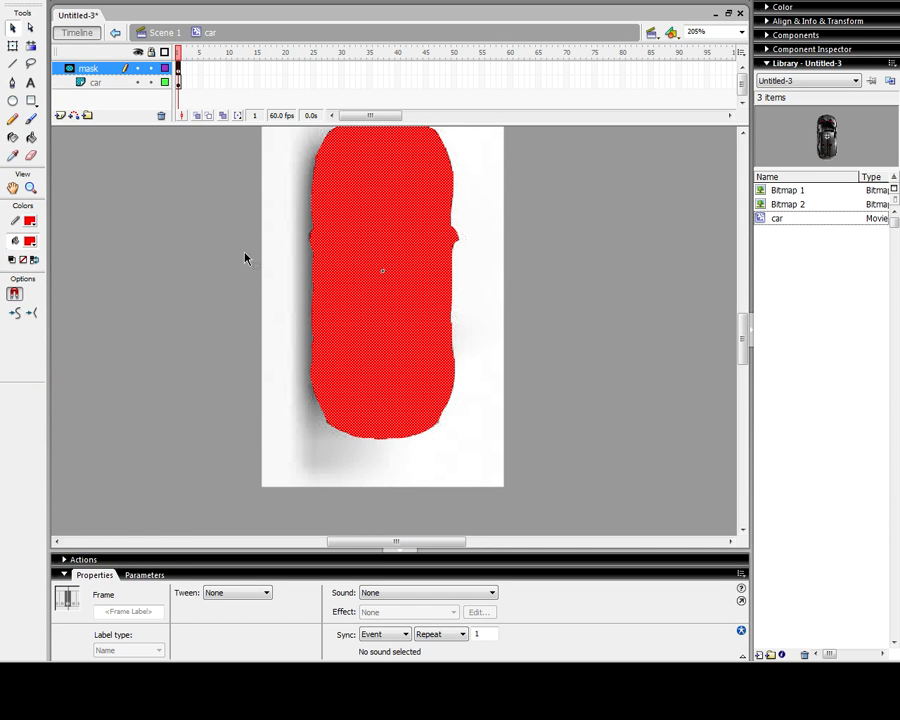
{"action": "left_click", "coordinate": [219, 255]}
{"action": "scroll", "coordinate": [219, 255], "scroll_direction": "up", "scroll_amount": 2}
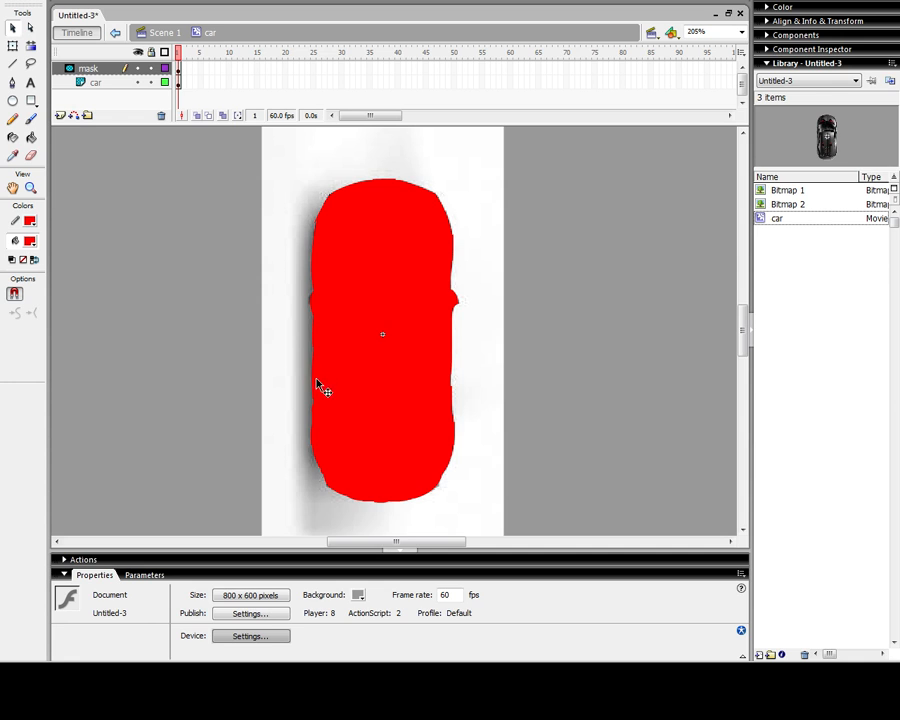
{"action": "left_click", "coordinate": [151, 83]}
{"action": "left_click", "coordinate": [151, 69]}
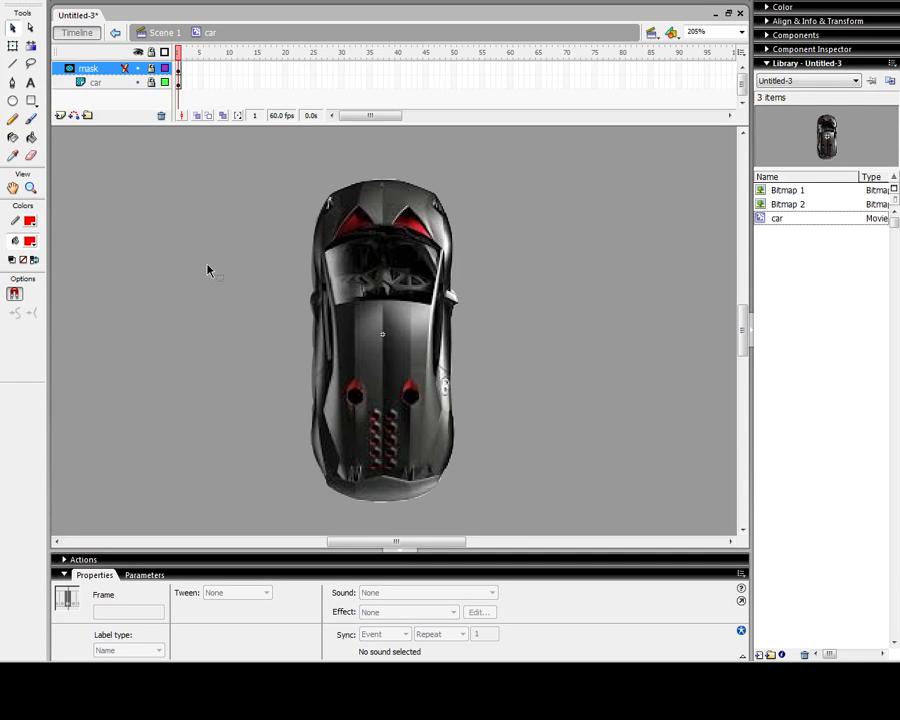
Test the movie, close the preview, and briefly unlock the mask layer to inspect its red shape.
{"action": "key", "text": "ctrl+Return"}
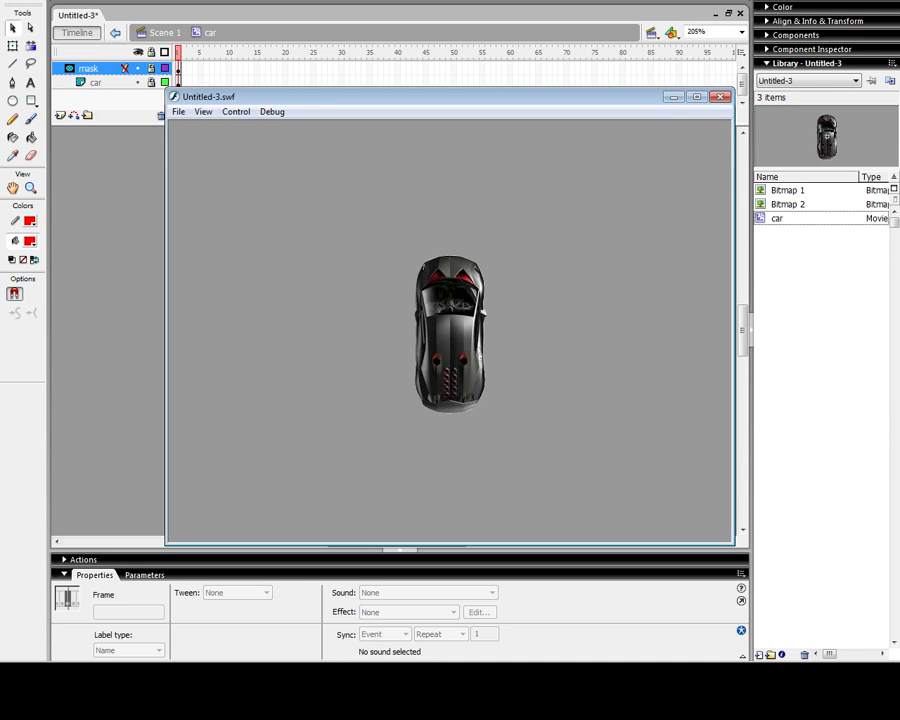
{"action": "key", "text": "ctrl+w"}
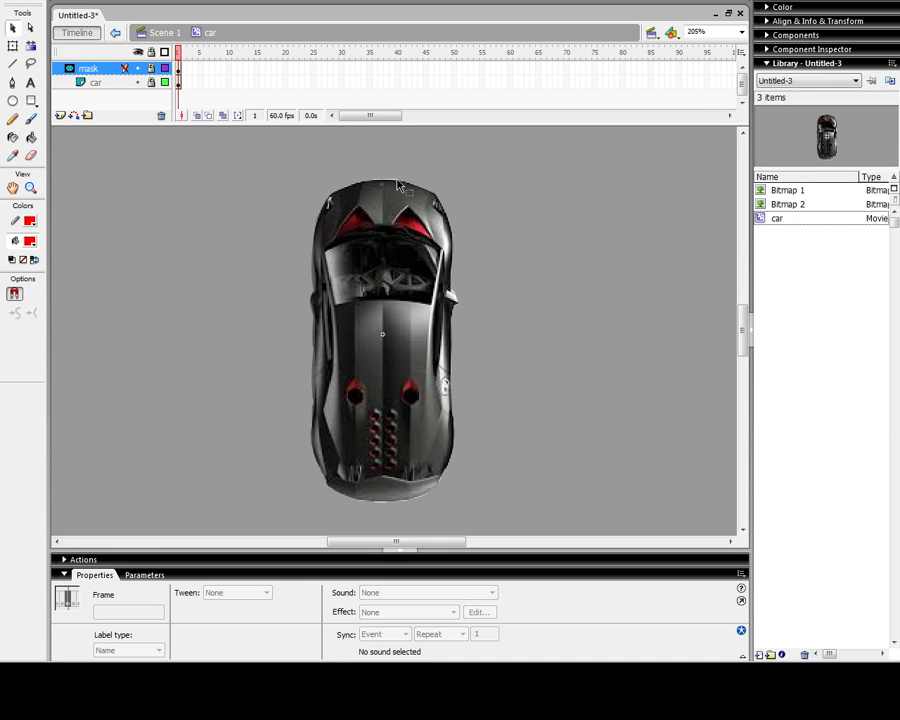
{"action": "left_click", "coordinate": [151, 68]}
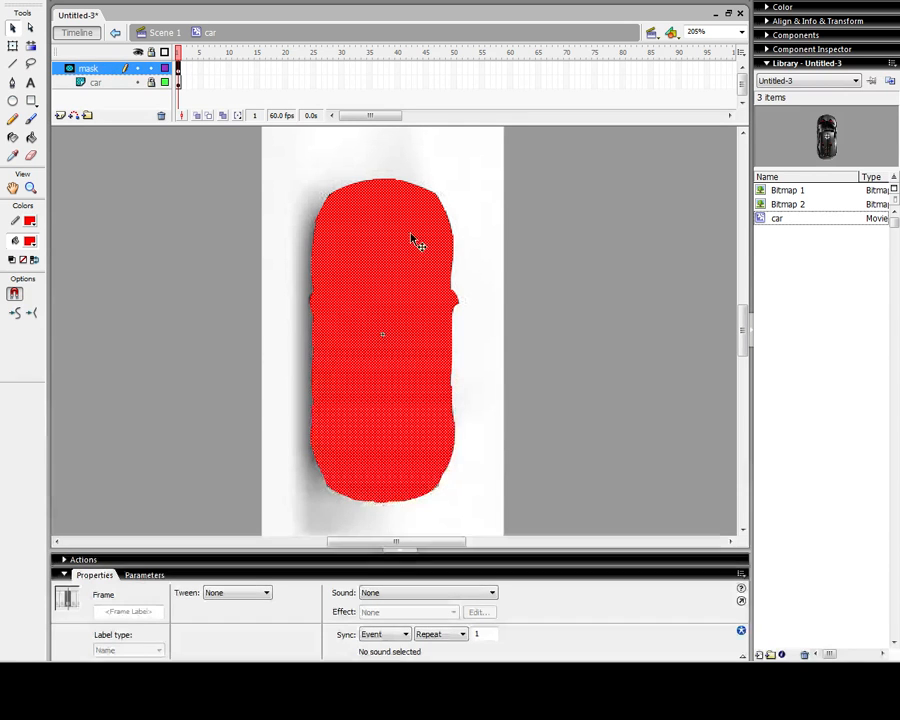
{"action": "left_click", "coordinate": [151, 68]}
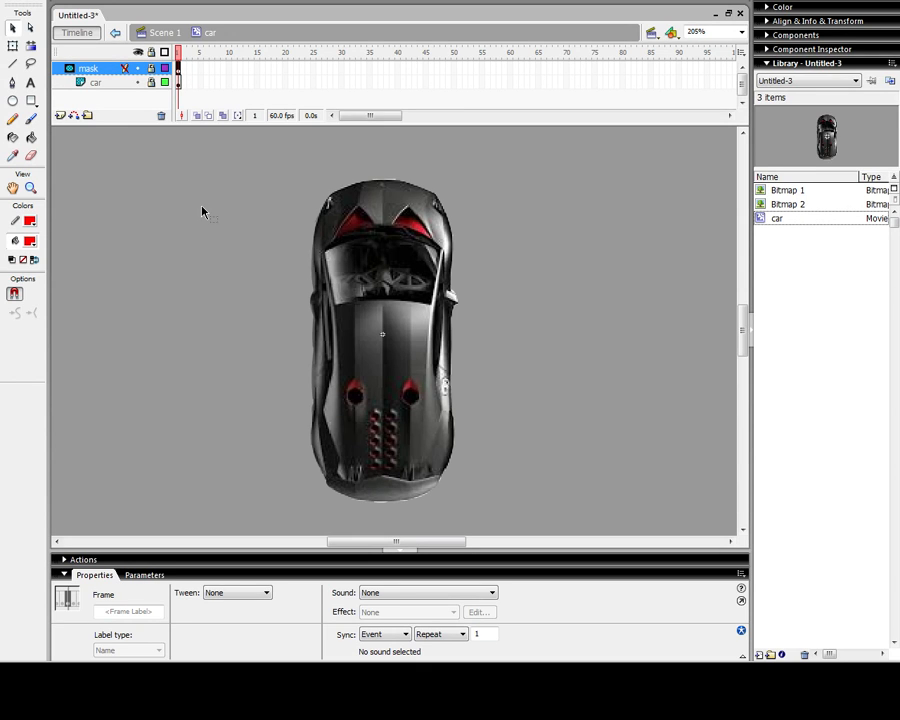
Save the document as traceBitmapMask in Flash 8 format in the examples folder.
{"action": "key", "text": "ctrl+s"}
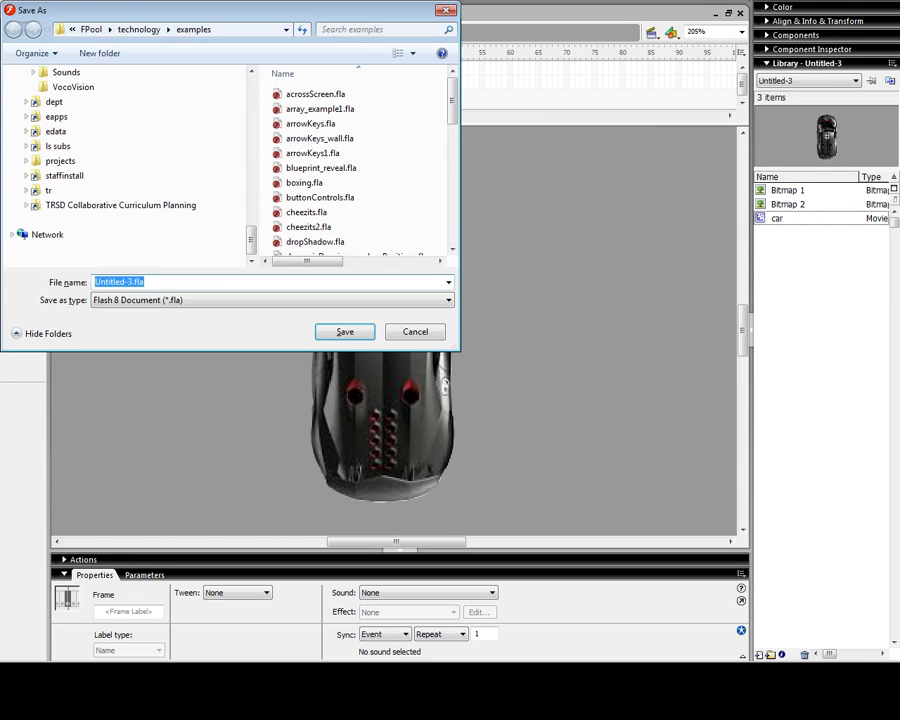
{"action": "type", "text": "t"}
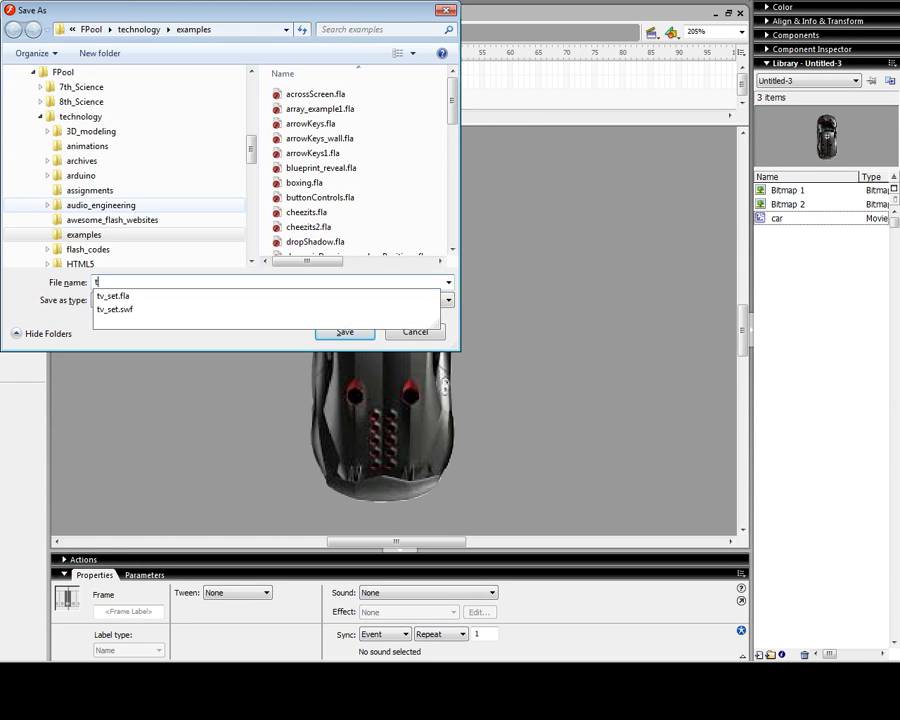
{"action": "type", "text": "raceBi"}
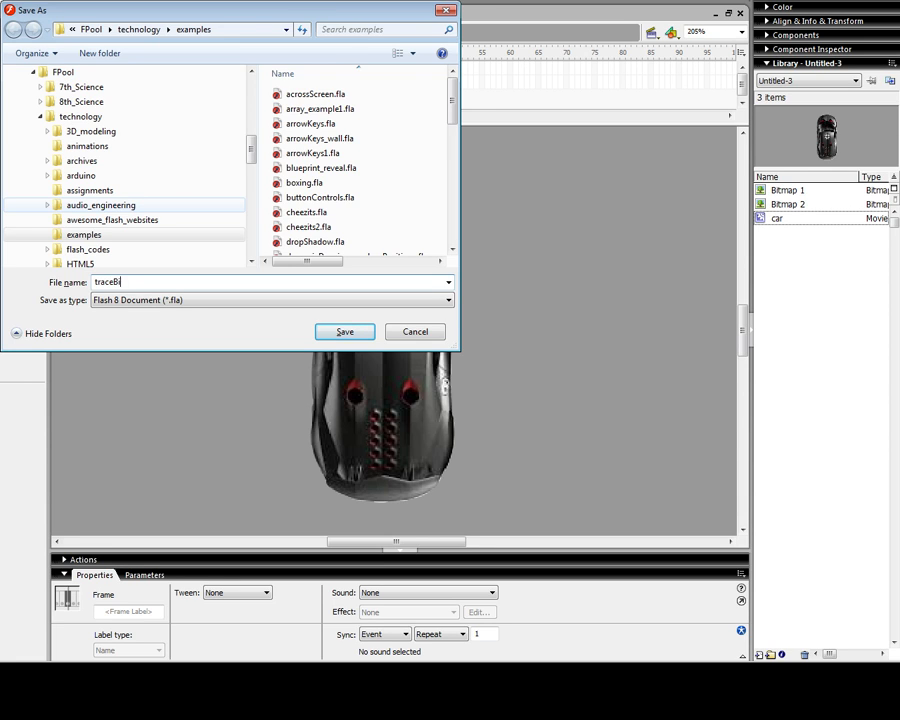
{"action": "type", "text": "tmapMask"}
{"action": "key", "text": "Return"}
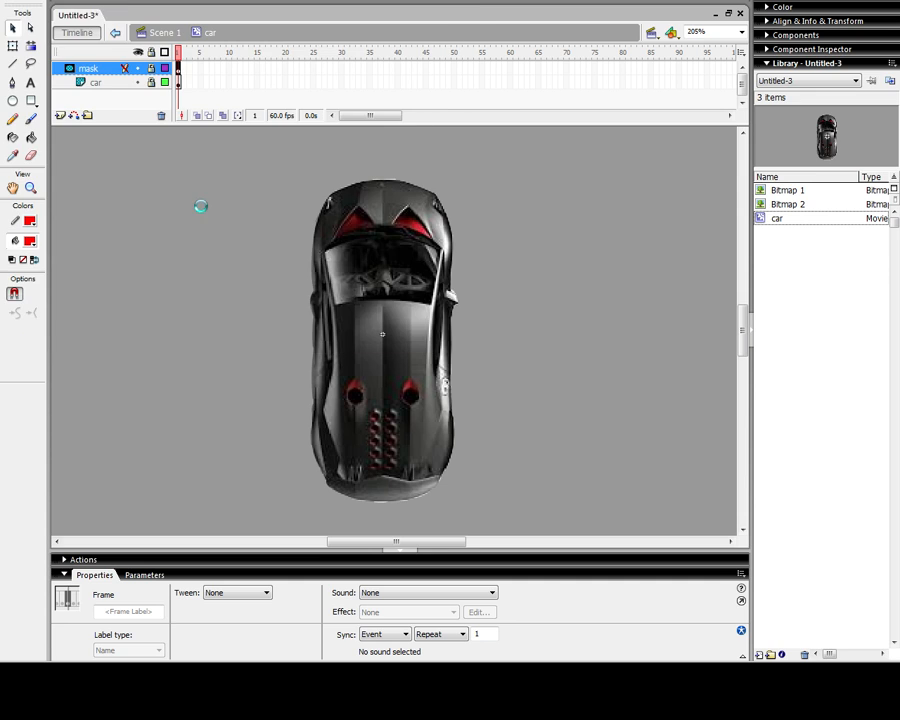